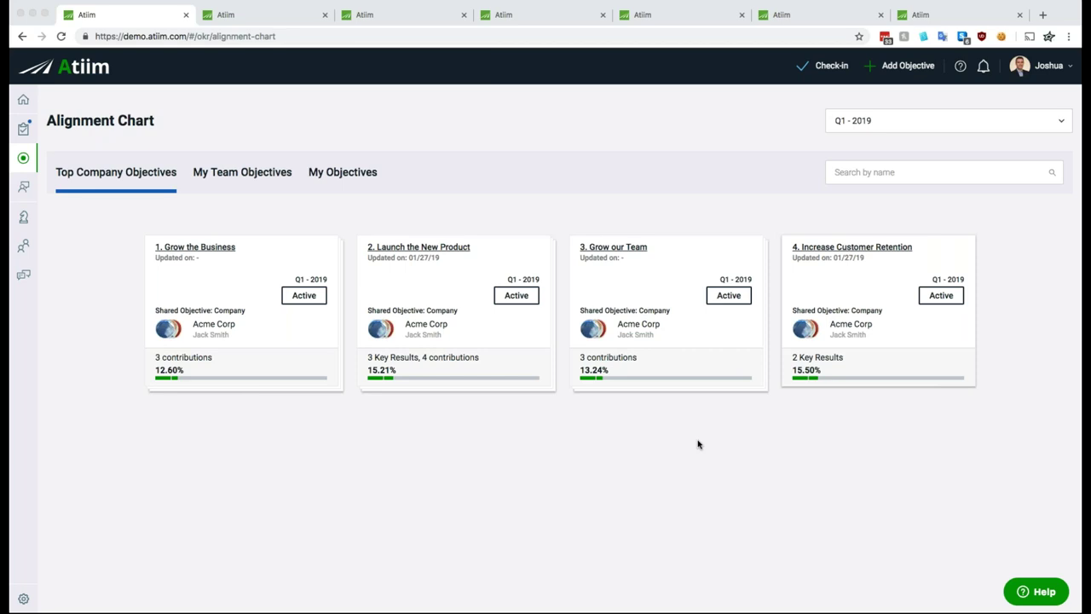
# Step: Expand the "1. Grow the Business" company objective in the Q1 - 2019 alignment chart to show its contributing objectives
pyautogui.click(896, 122)
pyautogui.click(715, 137)
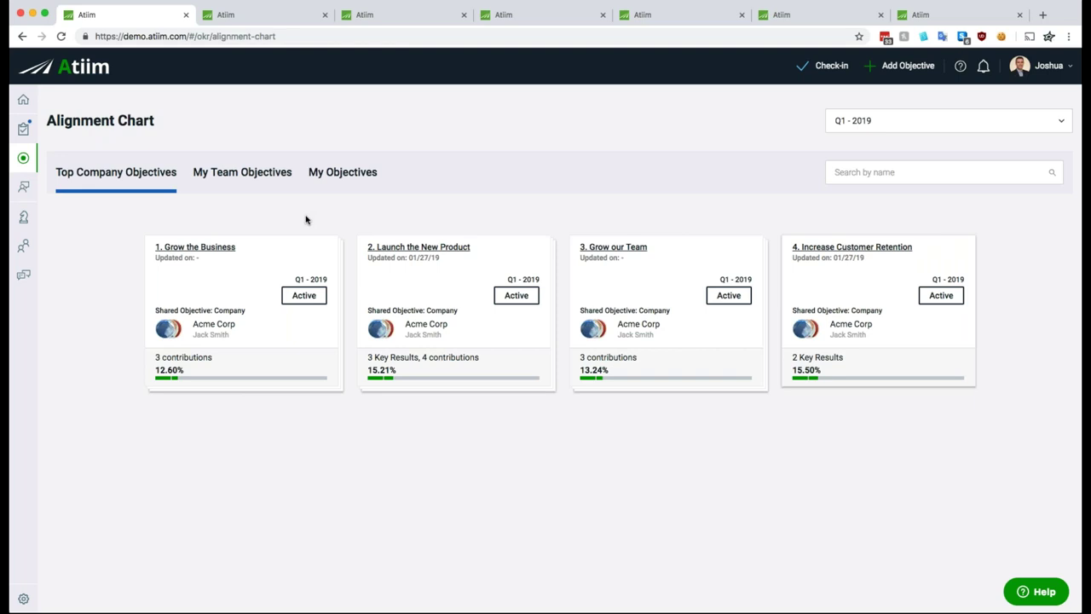
pyautogui.click(290, 255)
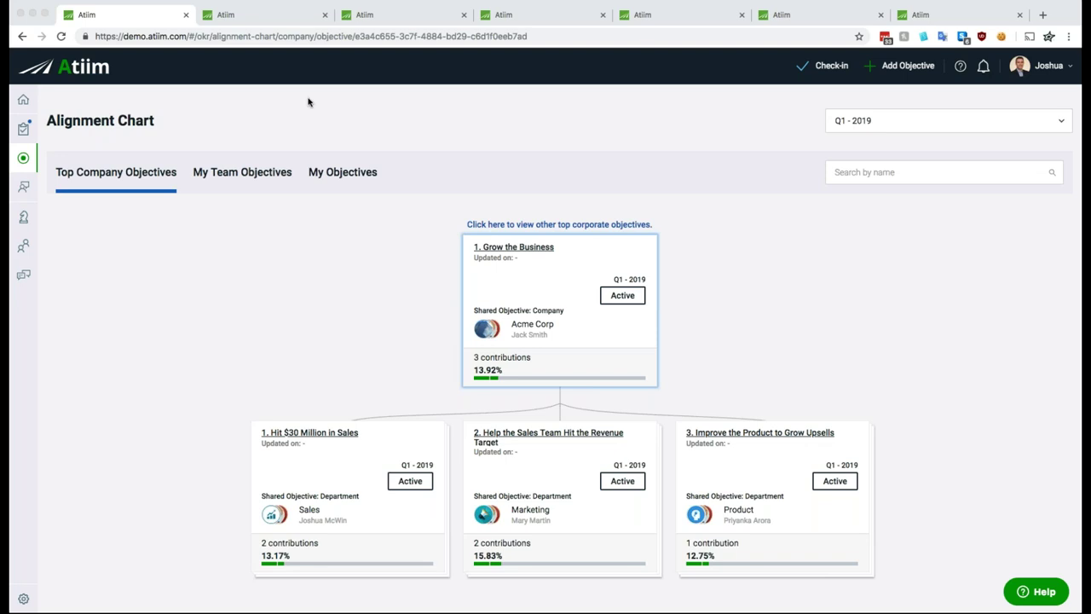
# Step: Look at the details of the "Meet lead gen target for Q1" team objective and return to the alignment chart
pyautogui.click(260, 20)
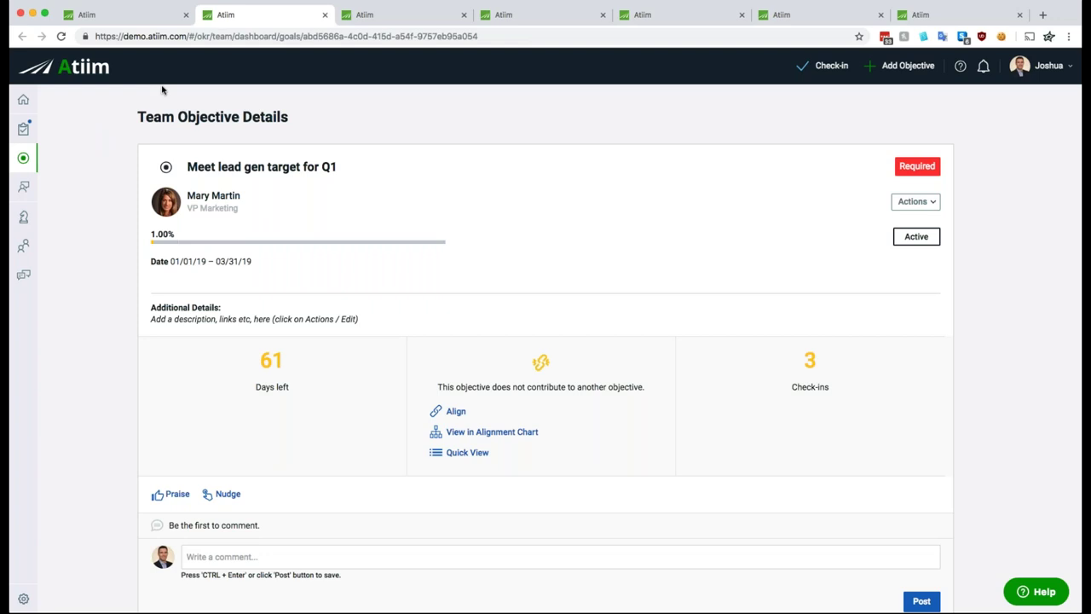
pyautogui.moveTo(325, 128); pyautogui.dragTo(130, 125)
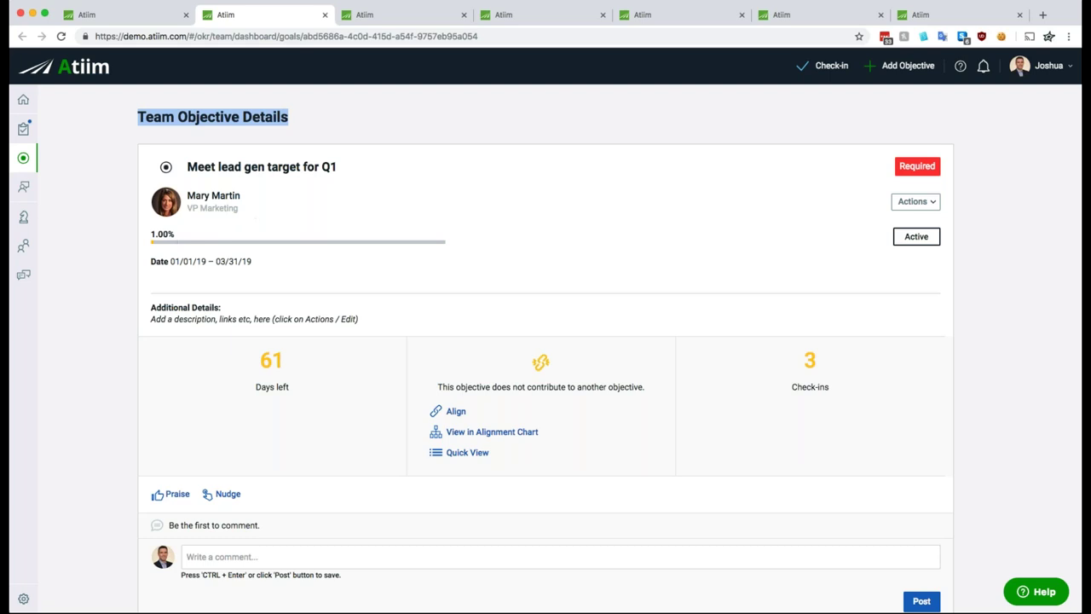
pyautogui.click(153, 21)
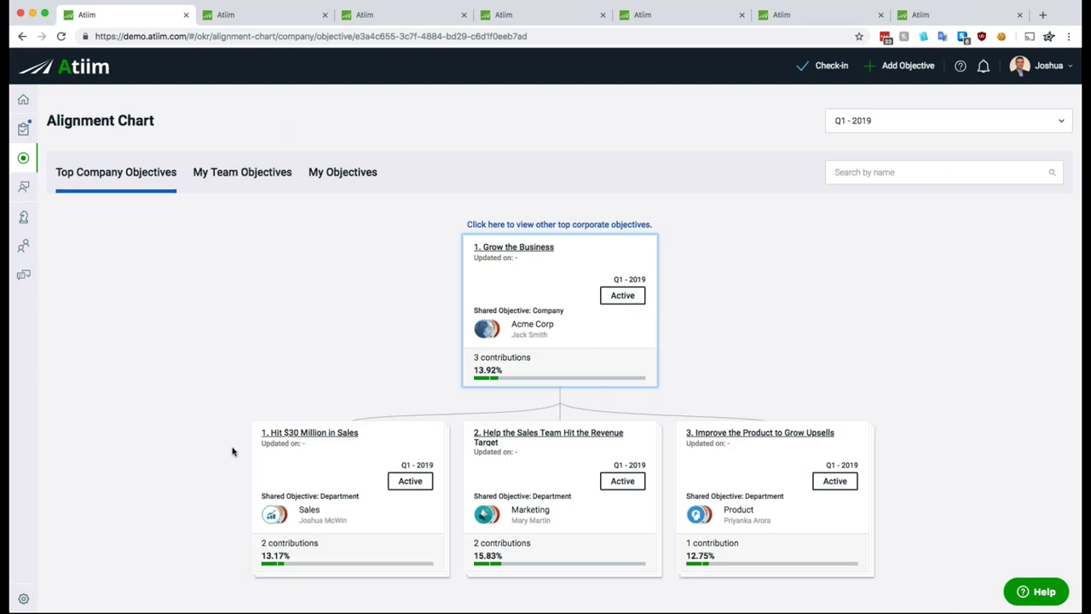
# Step: Align the "Meet lead gen target for Q1" objective to the Sales department's Q1 - 2019 objective "1. Hit $30 Million in Sales"
pyautogui.click(268, 23)
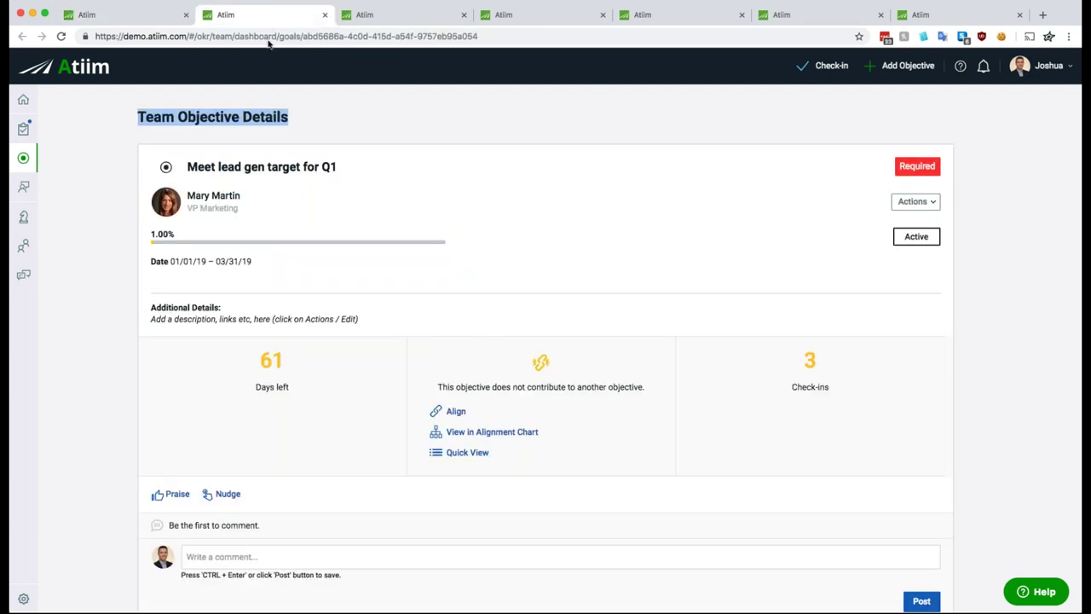
pyautogui.click(452, 416)
pyautogui.click(528, 290)
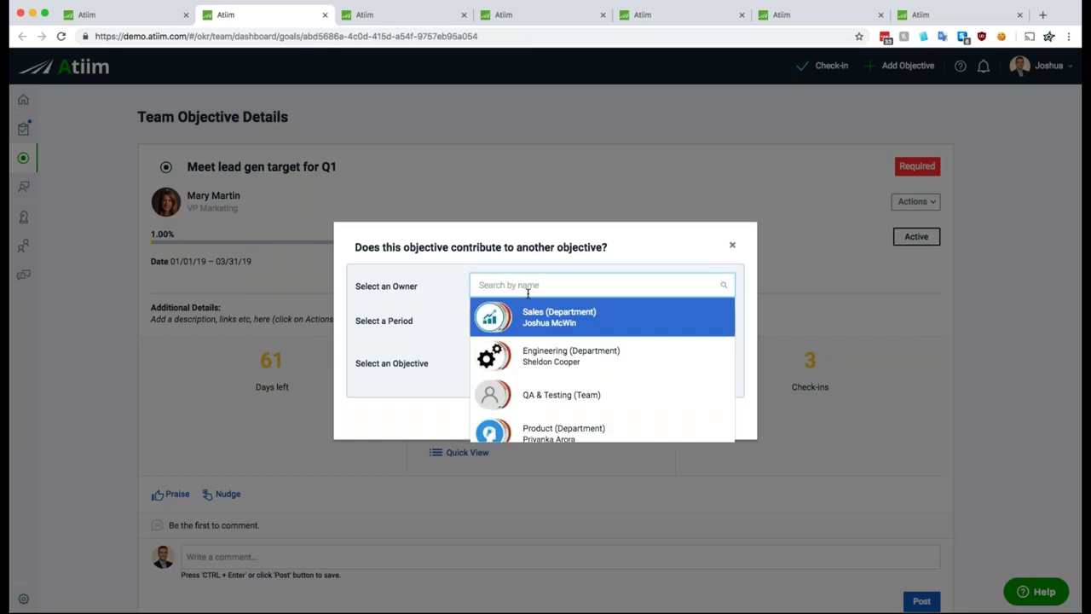
pyautogui.click(546, 314)
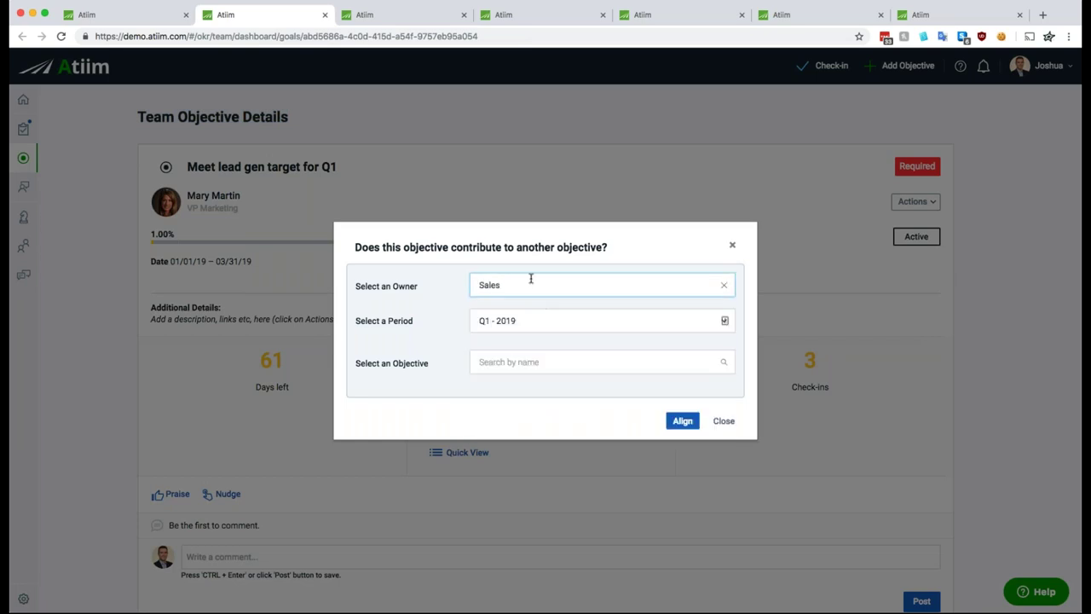
pyautogui.moveTo(356, 246); pyautogui.dragTo(550, 246)
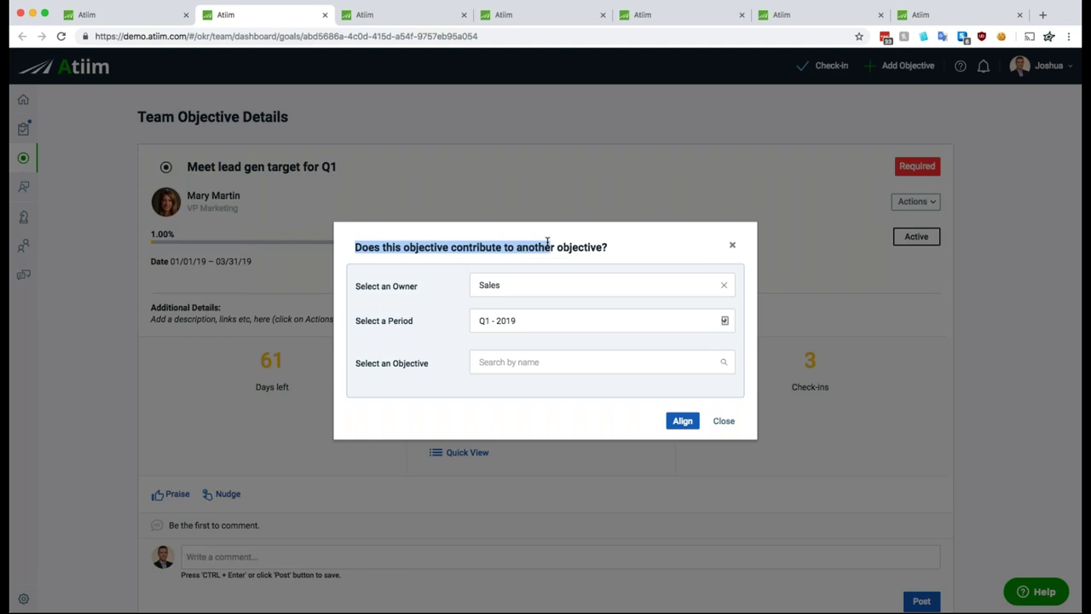
pyautogui.click(520, 361)
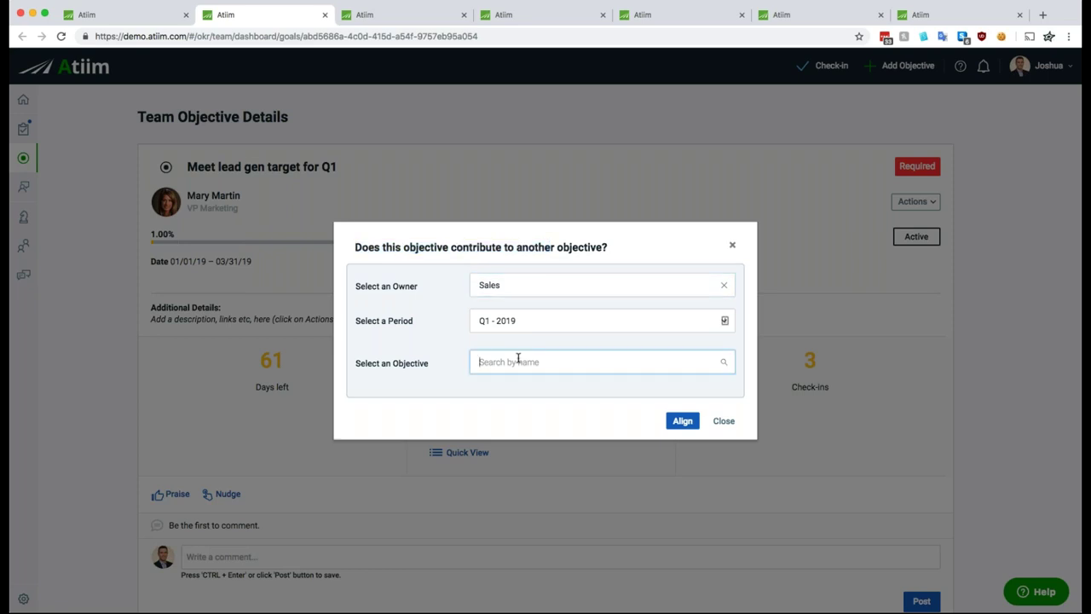
pyautogui.click(514, 406)
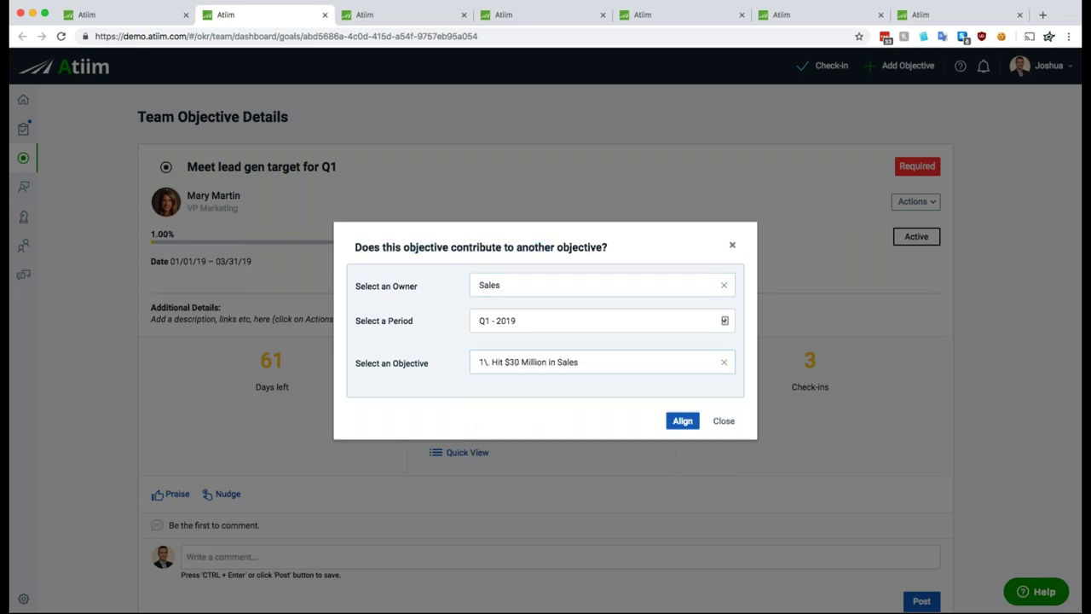
pyautogui.click(682, 427)
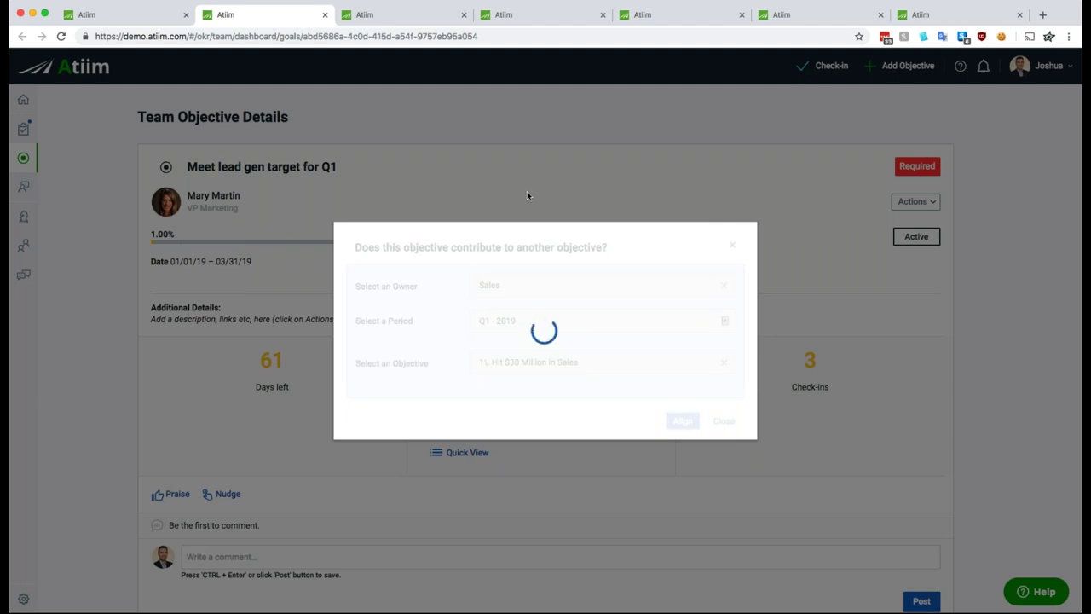
# Step: Expand "1. Hit $30 Million in Sales" in the alignment chart and check its contributing objectives, including "Meet lead gen target for Q1"
pyautogui.click(162, 14)
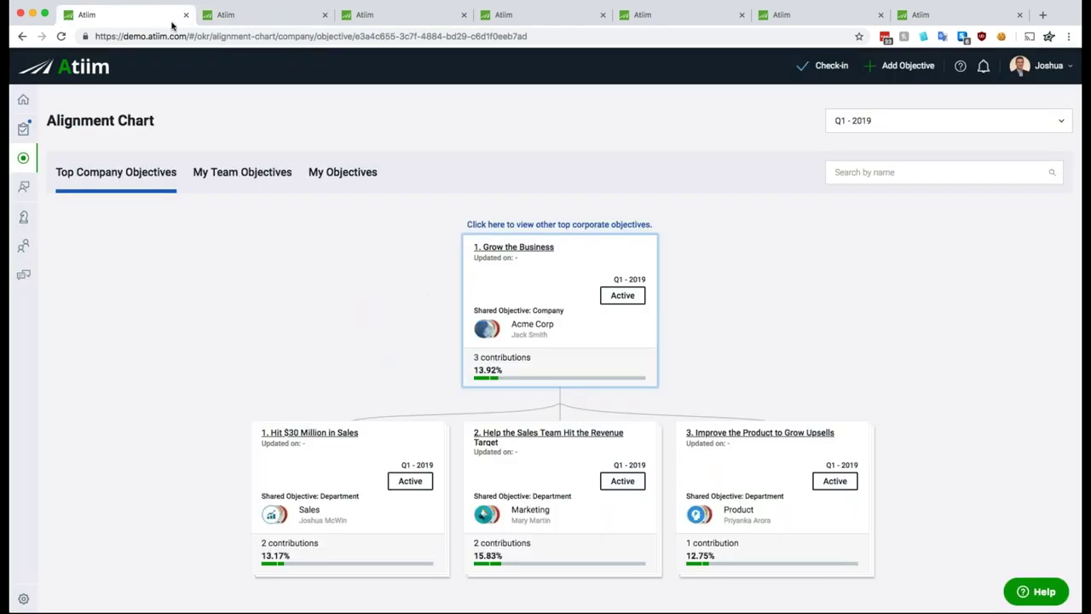
pyautogui.click(370, 455)
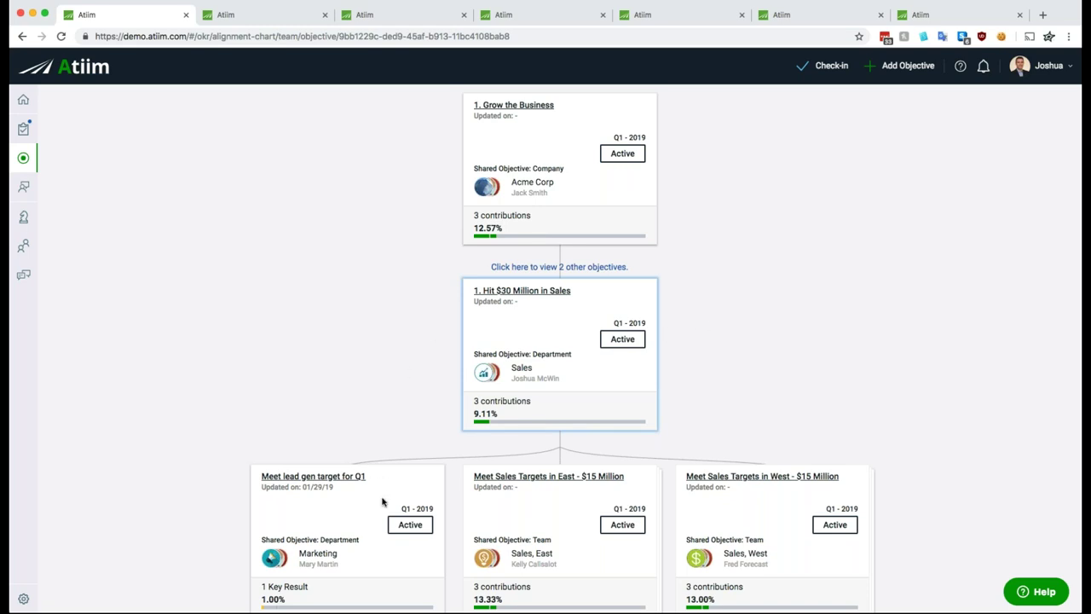
pyautogui.click(275, 24)
pyautogui.click(161, 23)
pyautogui.scroll(1, 489, 435)
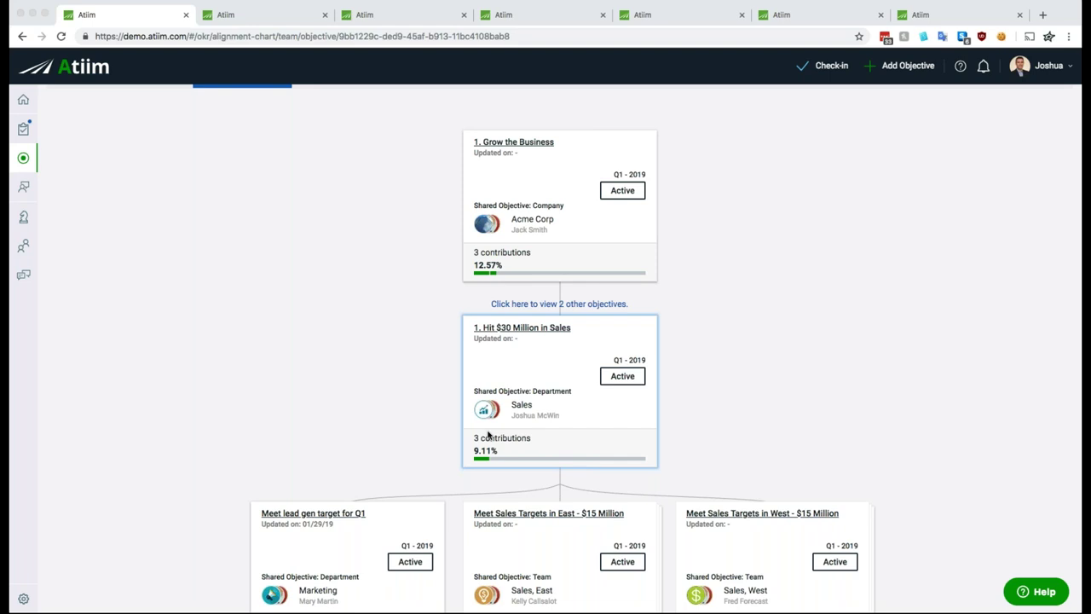
pyautogui.scroll(-2, 333, 371)
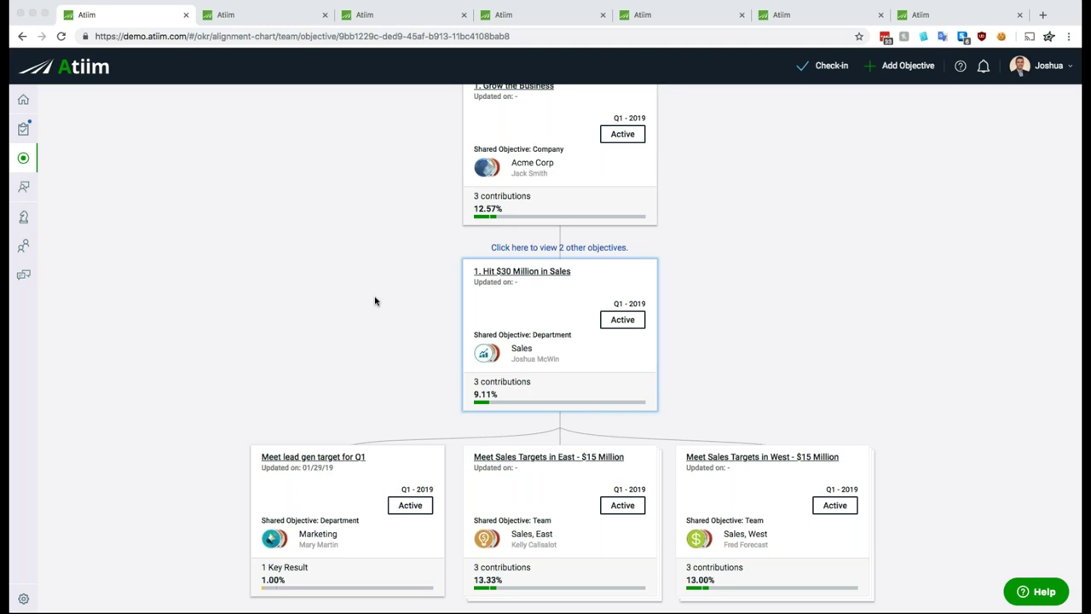
pyautogui.click(225, 19)
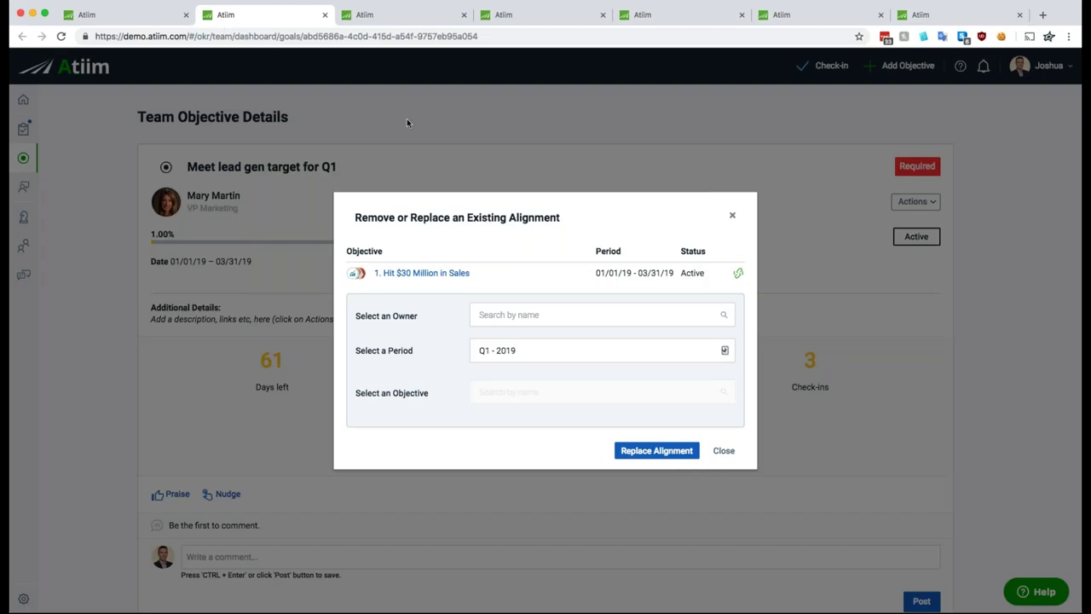
# Step: Review the "Improve SEO" individual objective, including its owner, progress chart and key results
pyautogui.click(393, 19)
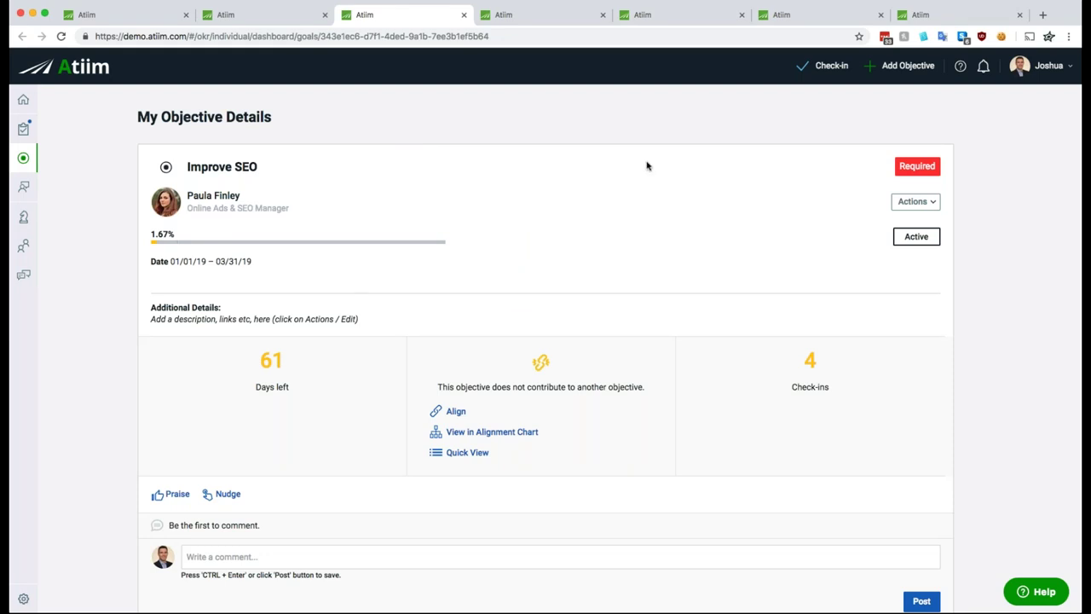
pyautogui.click(387, 20)
pyautogui.moveTo(254, 201); pyautogui.dragTo(158, 198)
pyautogui.click(267, 204)
pyautogui.click(288, 224)
pyautogui.click(374, 17)
pyautogui.scroll(-10, 537, 305)
pyautogui.scroll(10, 535, 305)
pyautogui.moveTo(278, 168); pyautogui.dragTo(181, 160)
pyautogui.click(314, 191)
pyautogui.scroll(-10, 372, 178)
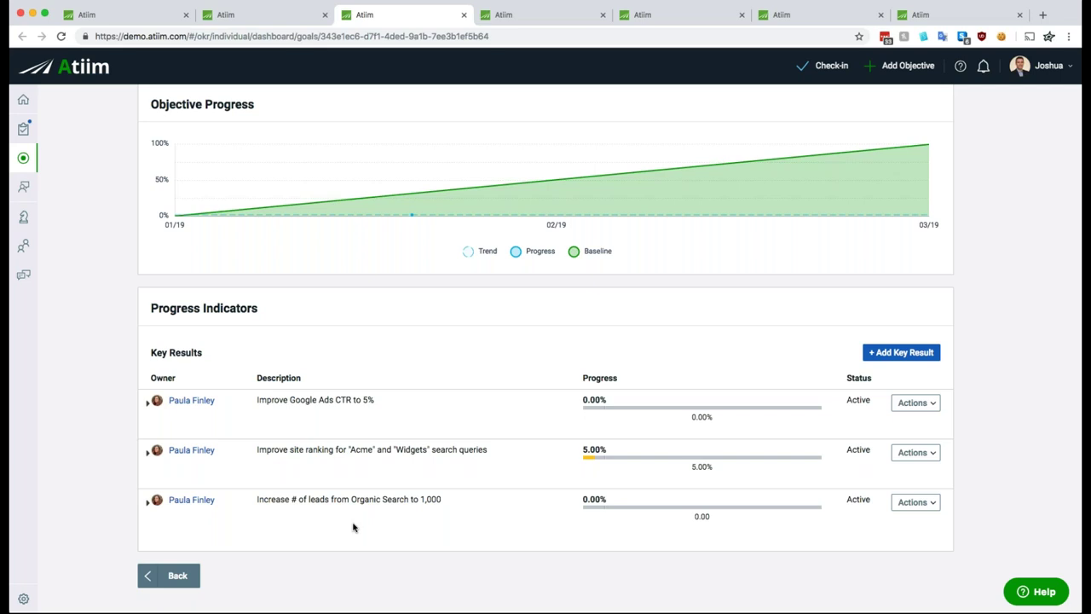
pyautogui.scroll(10, 427, 526)
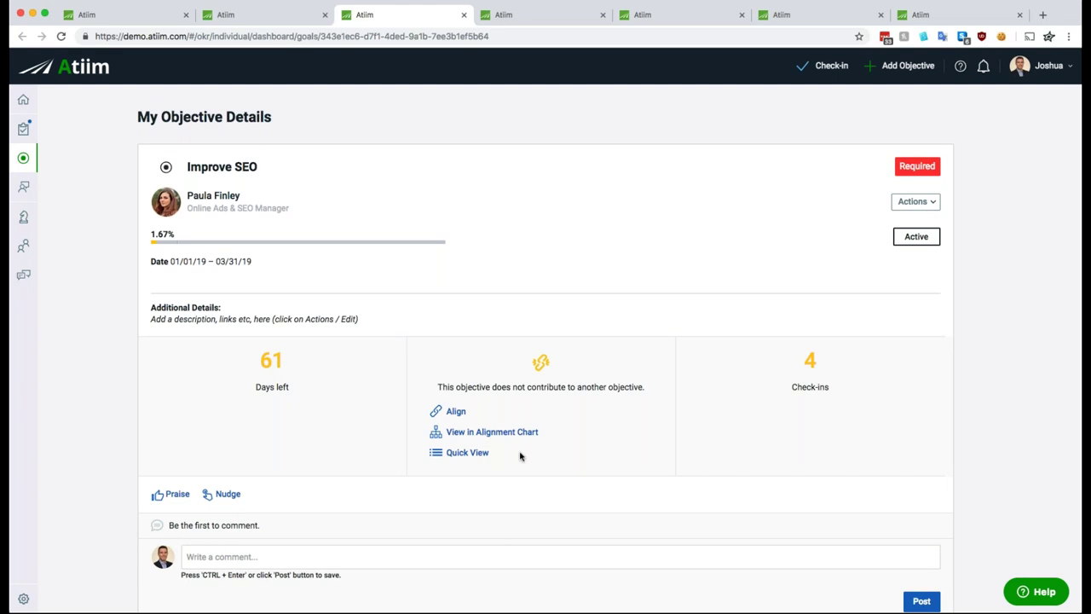
# Step: Align the "Improve SEO" objective to the Marketing department's Q1 - 2019 objective "Meet lead gen target for Q1"
pyautogui.click(456, 411)
pyautogui.click(509, 285)
pyautogui.write('Marketing')
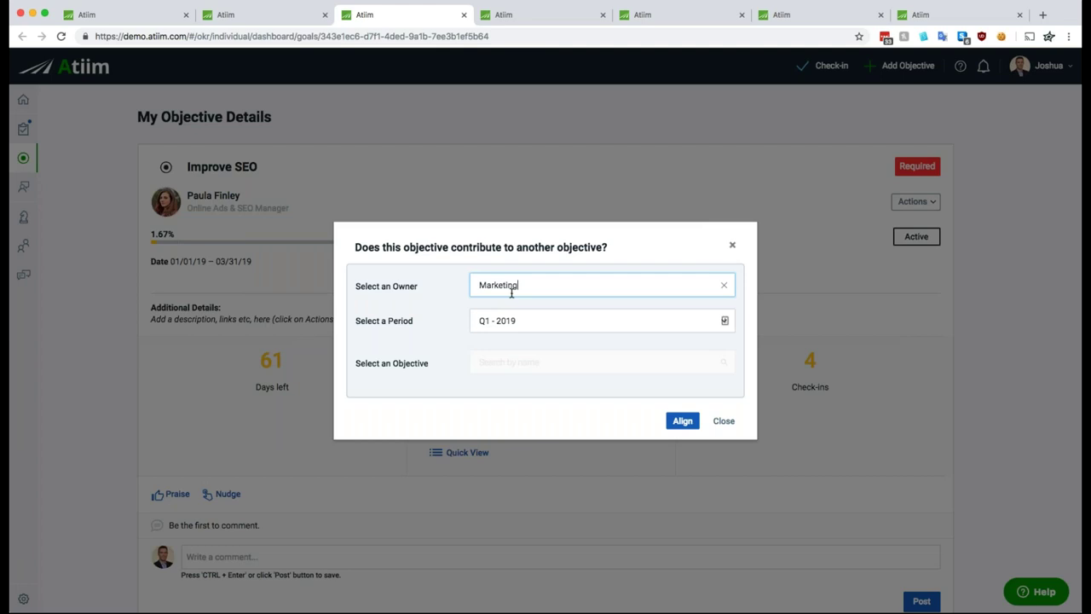
pyautogui.click(522, 307)
pyautogui.click(526, 359)
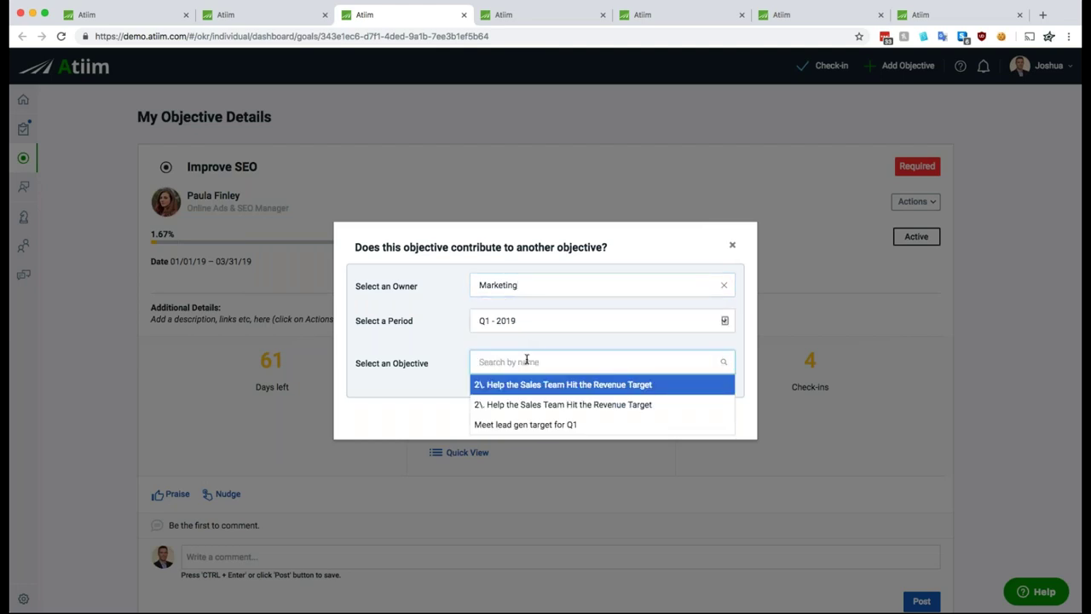
pyautogui.click(526, 424)
pyautogui.moveTo(598, 361); pyautogui.dragTo(480, 361)
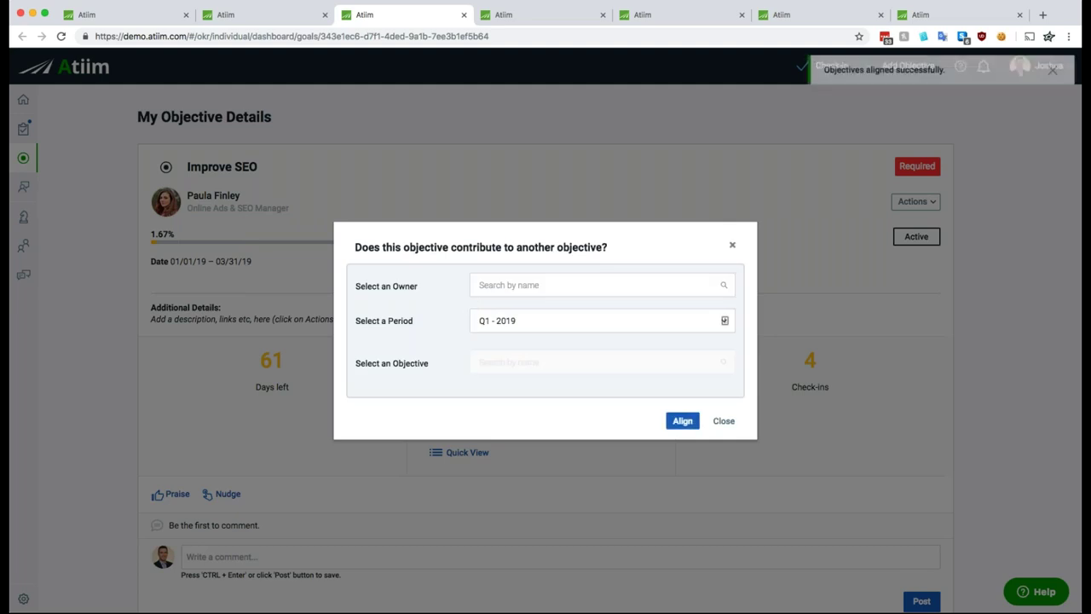
# Step: Drill down the alignment chart from "1. Grow the Business" through "1. Hit $30 Million in Sales" to "Meet lead gen target for Q1"
pyautogui.click(144, 17)
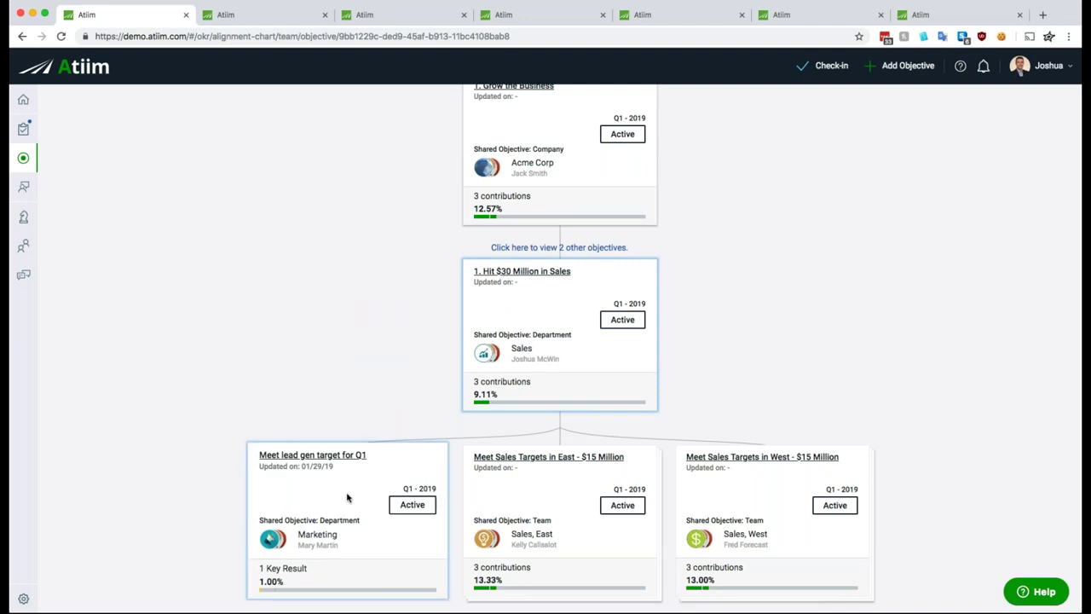
pyautogui.click(510, 325)
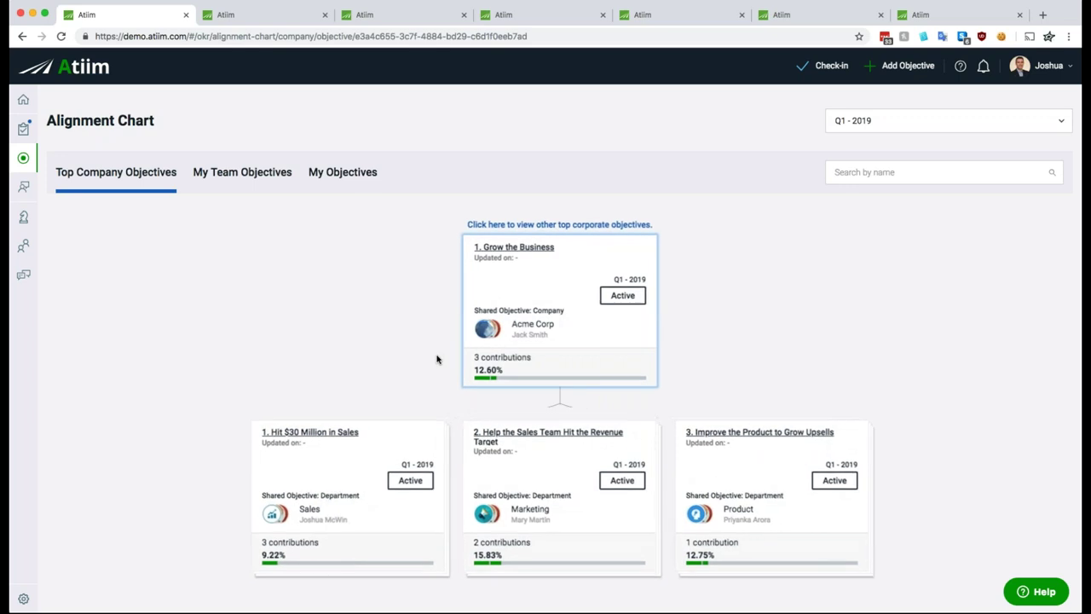
pyautogui.click(361, 470)
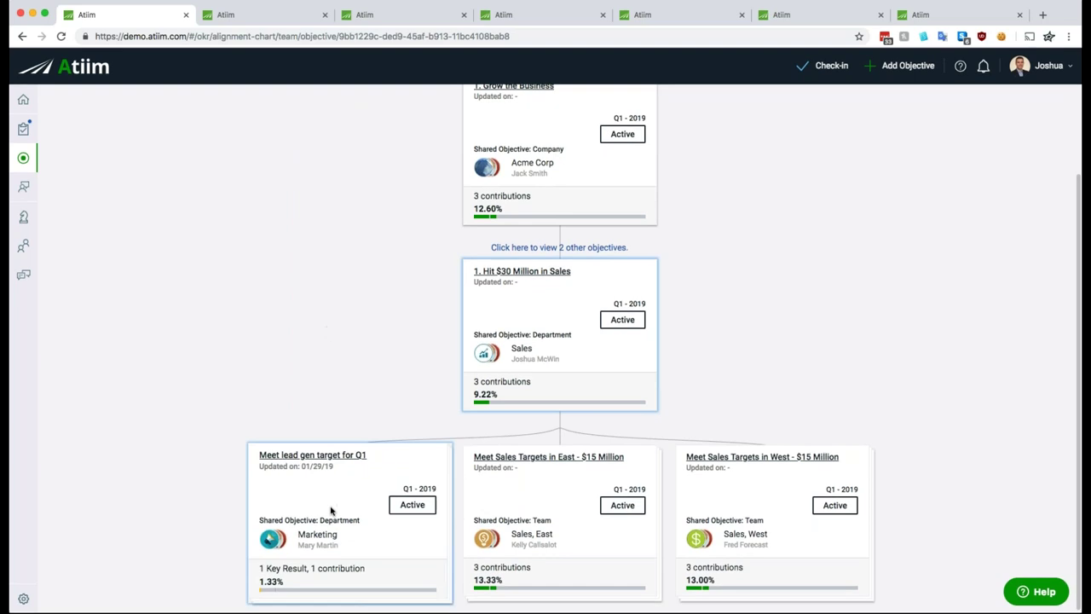
pyautogui.click(344, 505)
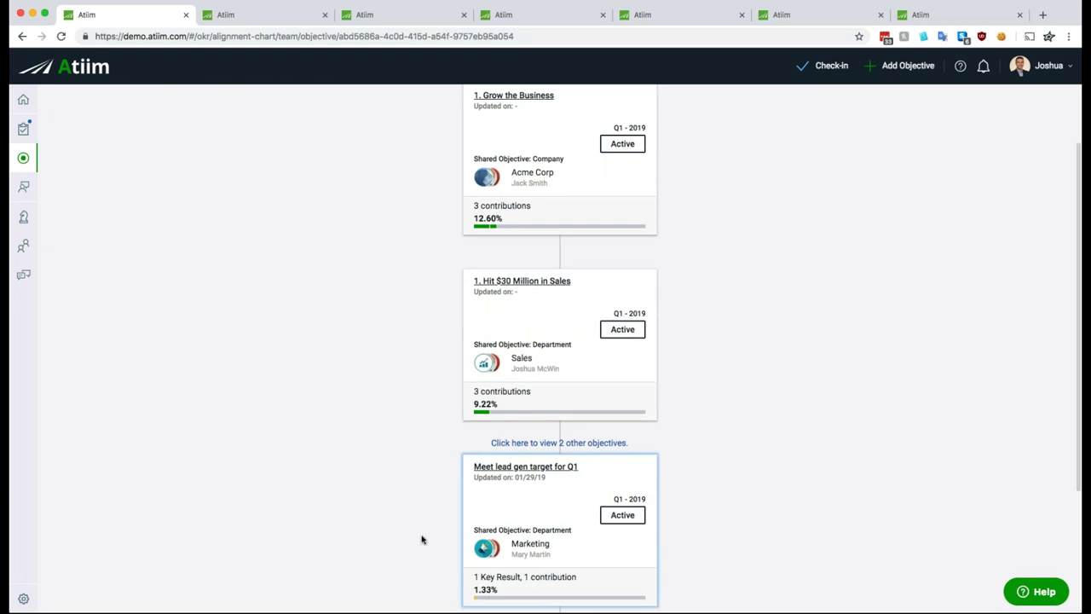
# Step: Examine how progress rolls up the alignment chain from "Improve SEO" to "1. Grow the Business"
pyautogui.scroll(-5, 395, 419)
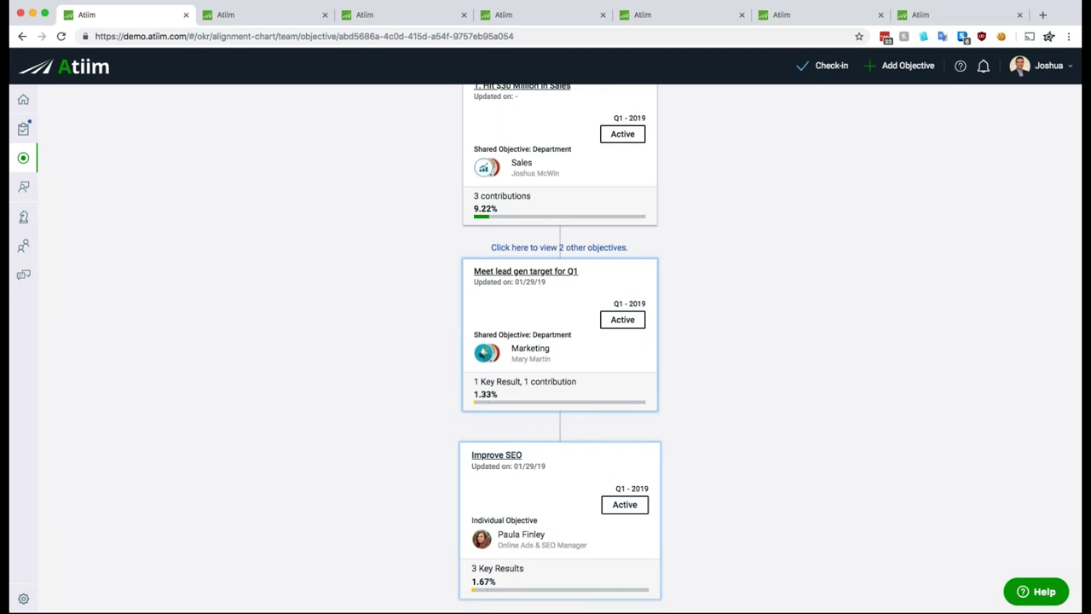
pyautogui.scroll(5, 414, 441)
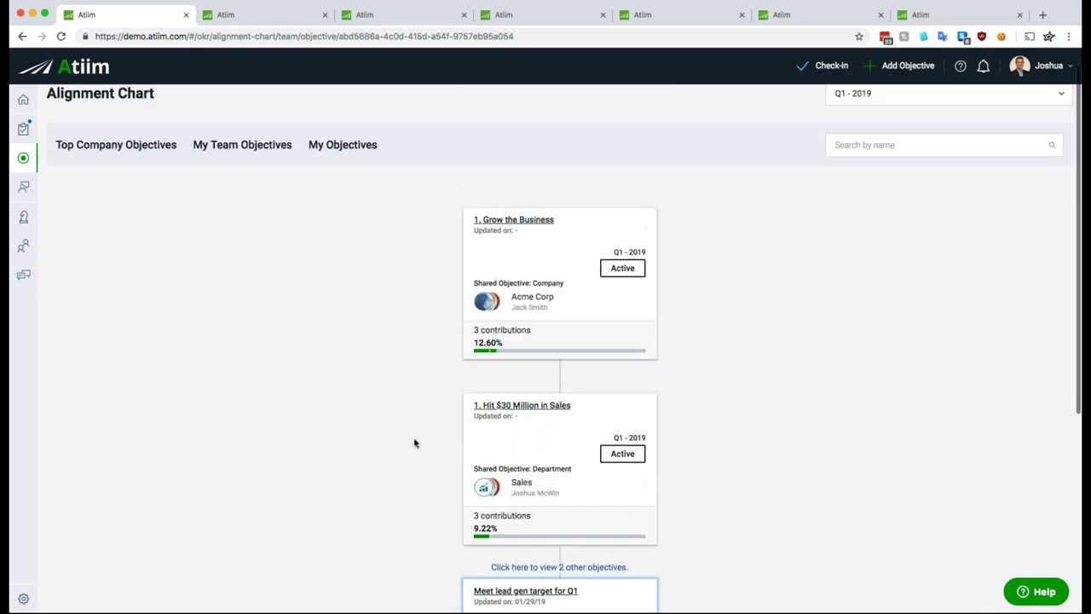
pyautogui.scroll(-5, 416, 447)
pyautogui.scroll(3, 531, 187)
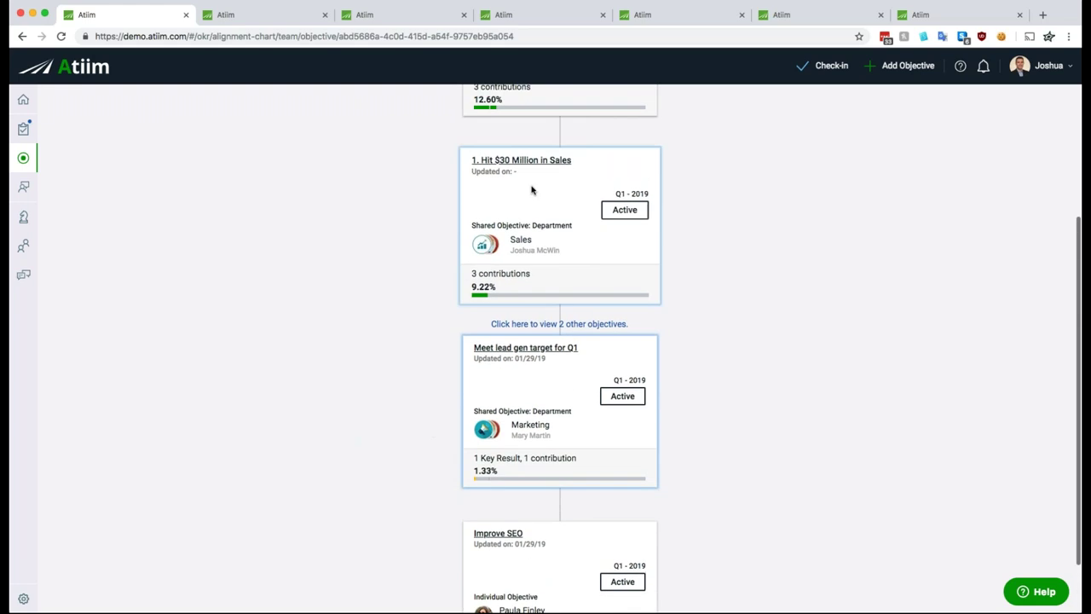
pyautogui.scroll(3, 531, 187)
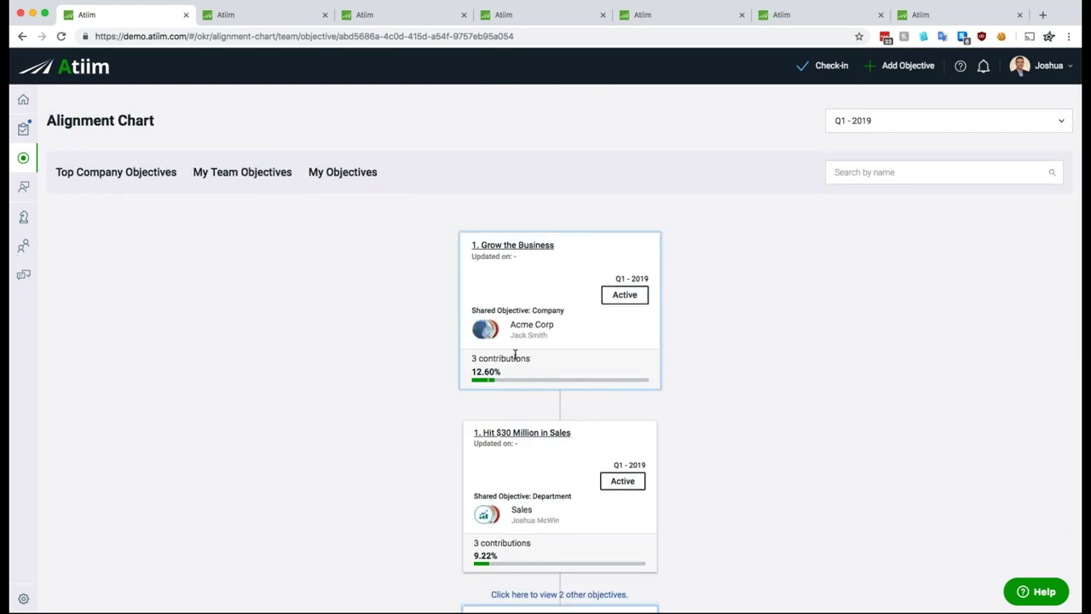
pyautogui.scroll(-4, 393, 367)
pyautogui.scroll(2, 394, 367)
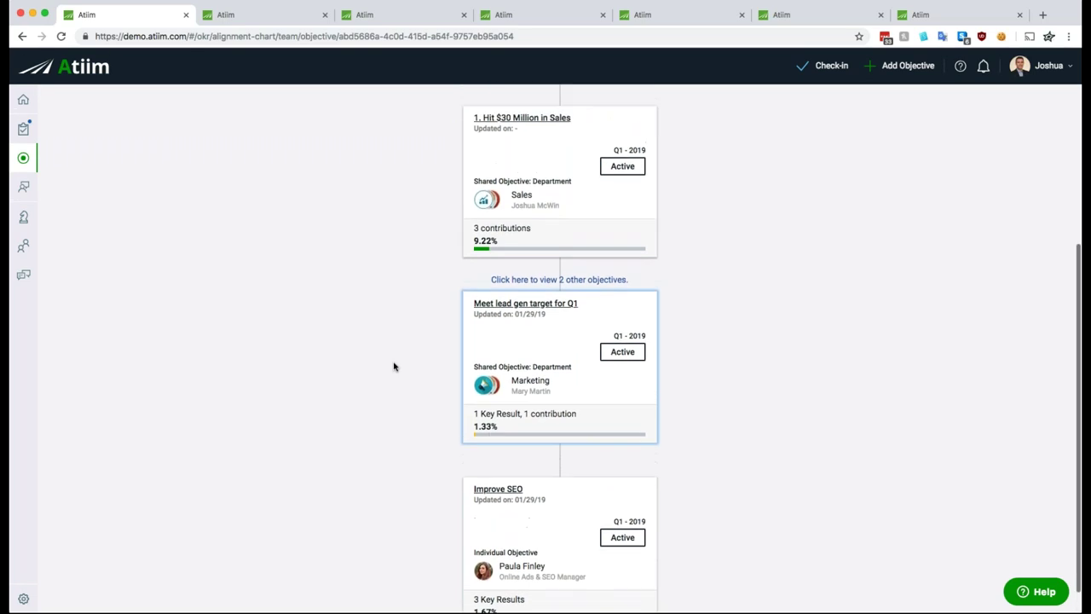
pyautogui.scroll(3, 394, 366)
pyautogui.scroll(-2, 394, 366)
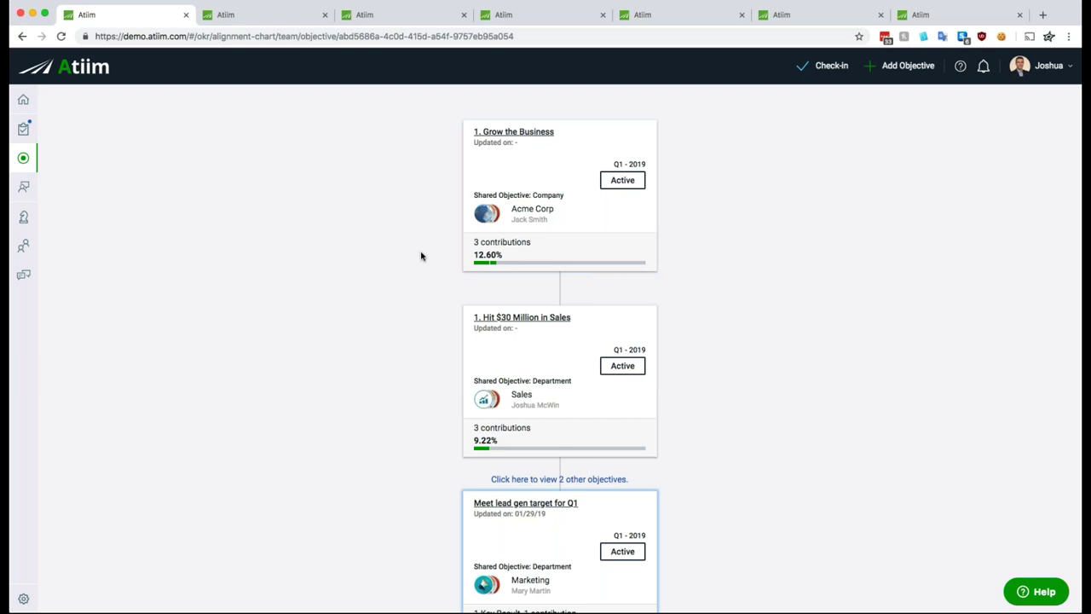
pyautogui.scroll(-3, 421, 256)
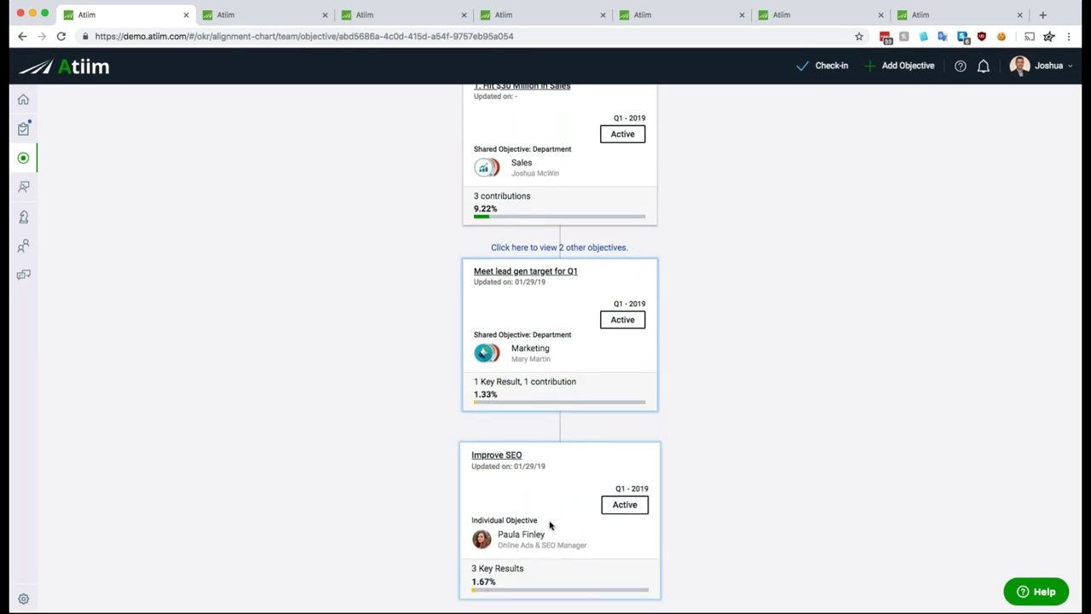
pyautogui.scroll(5, 529, 341)
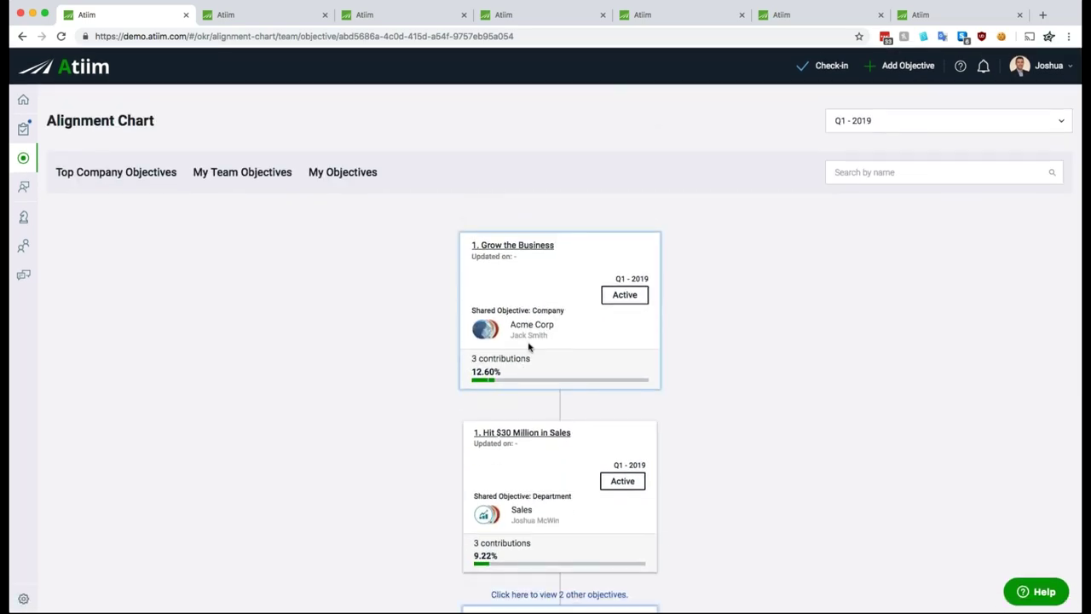
# Step: Trace the alignment chart between the "1. Grow the Business" company objective and the "Improve SEO" individual objective, comparing each level's progress
pyautogui.scroll(-5, 424, 339)
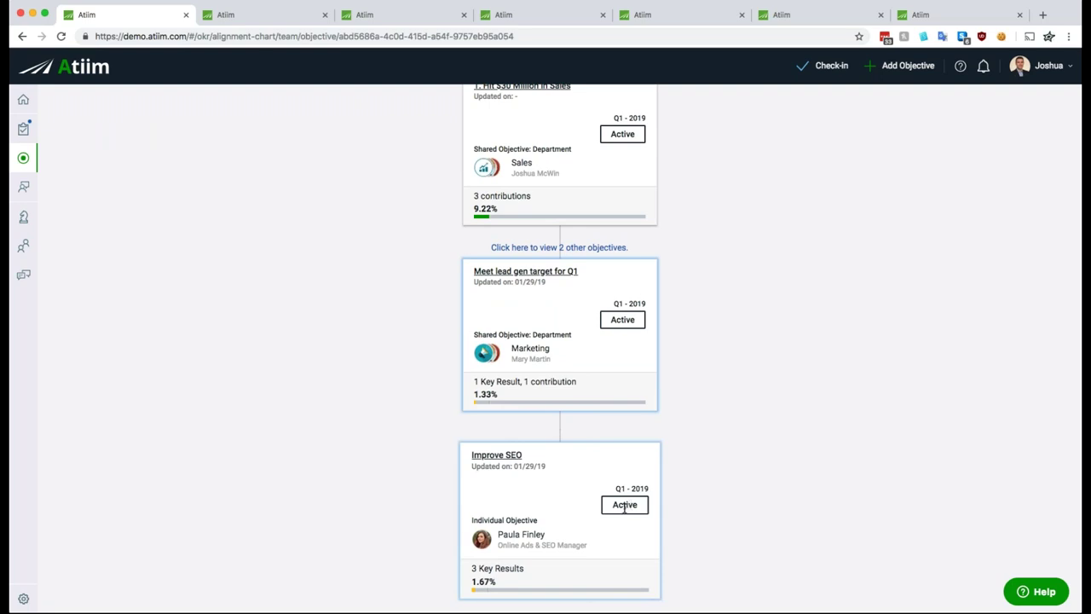
pyautogui.scroll(5, 667, 469)
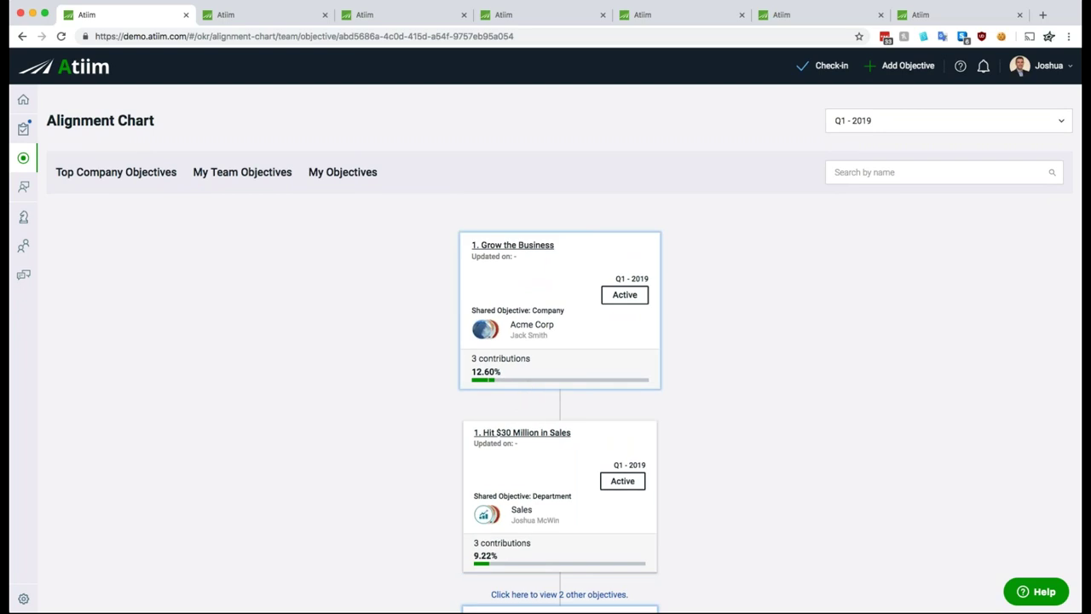
pyautogui.scroll(-4, 555, 397)
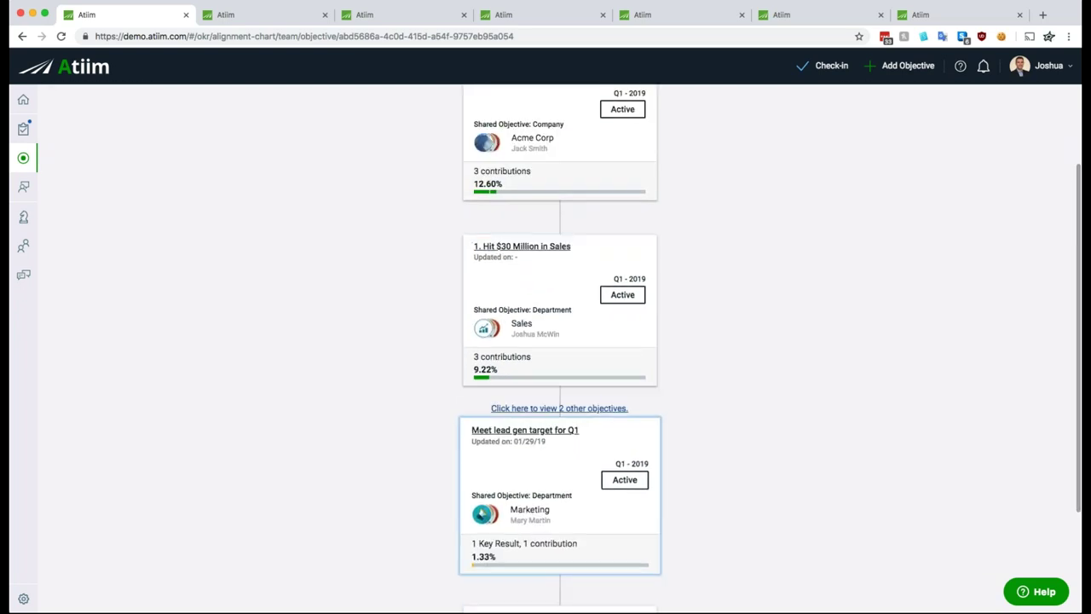
pyautogui.scroll(2, 555, 397)
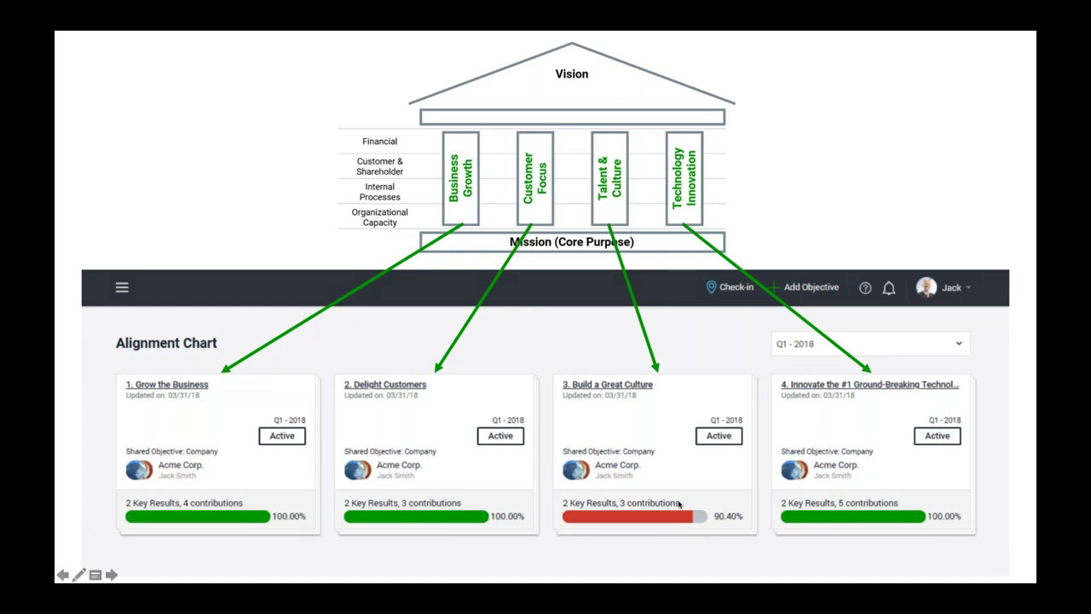
pyautogui.click(682, 462)
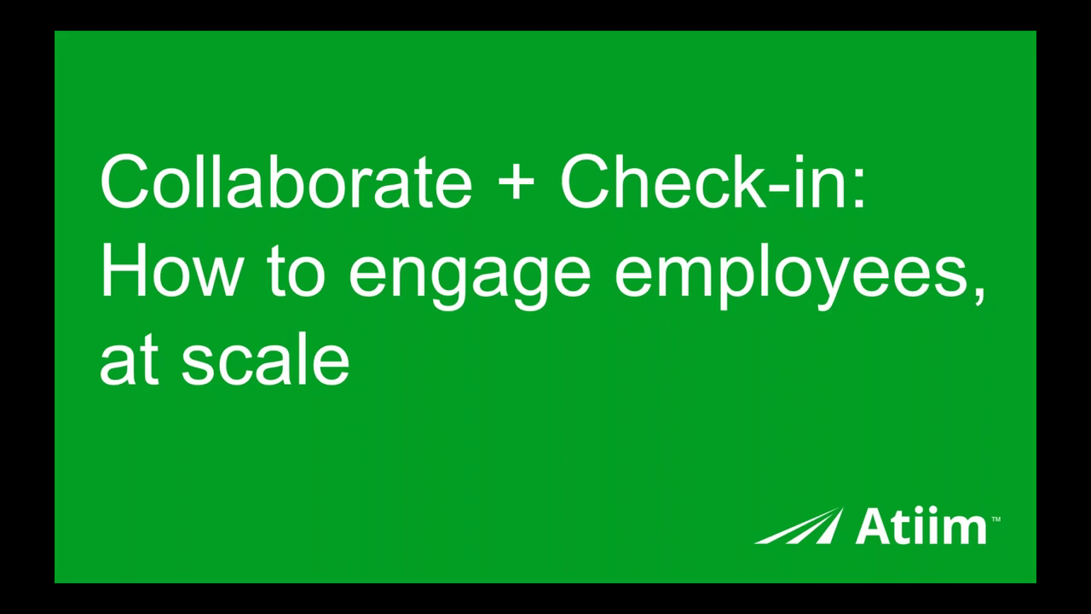
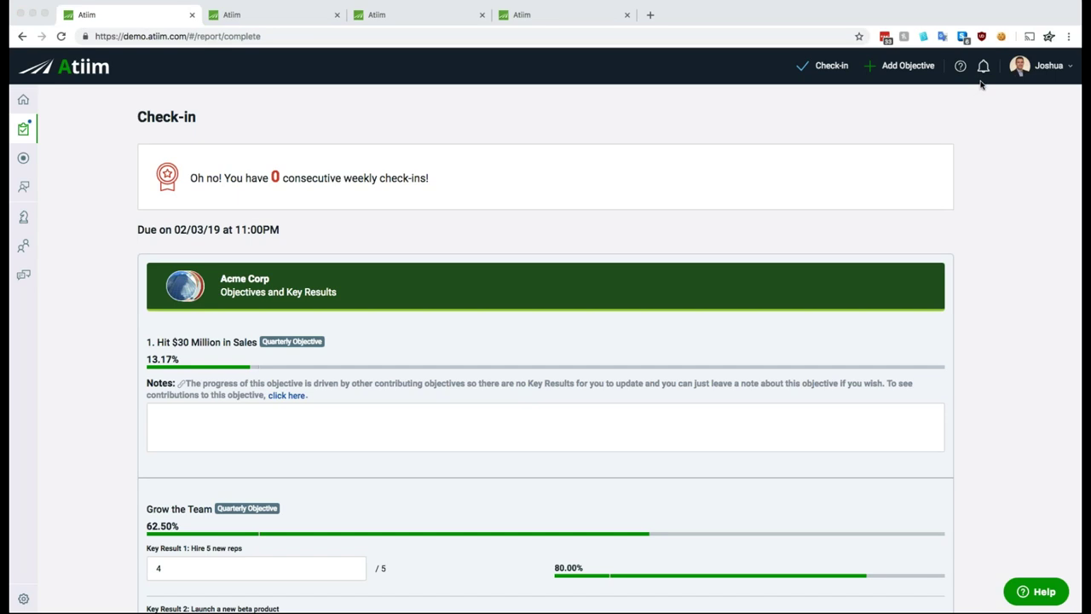
# Step: View the notifications about reviewed weekly check-ins and close the list
pyautogui.click(985, 77)
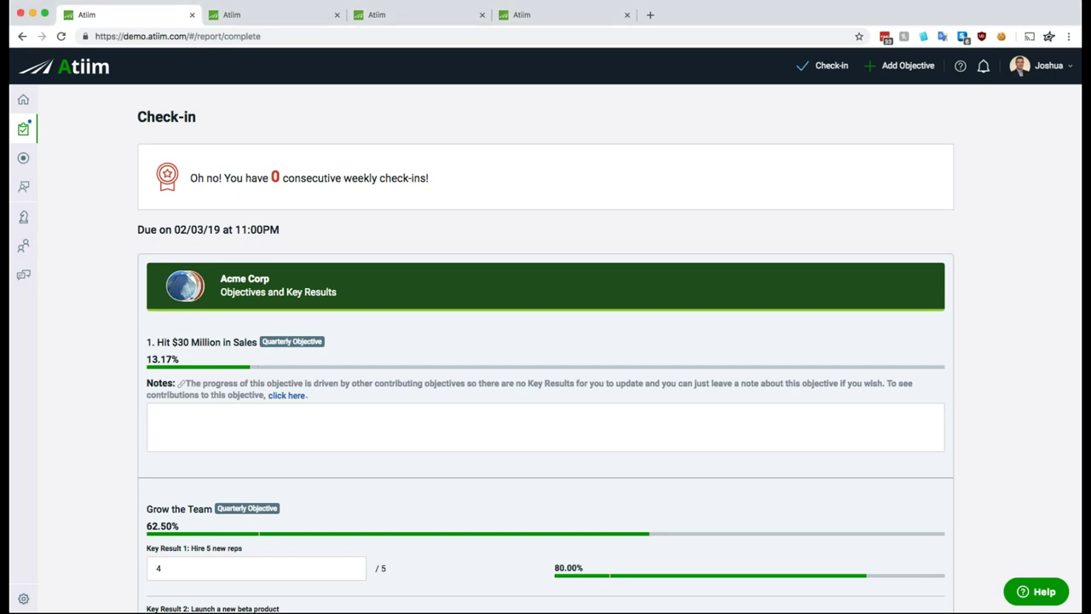
pyautogui.click(983, 66)
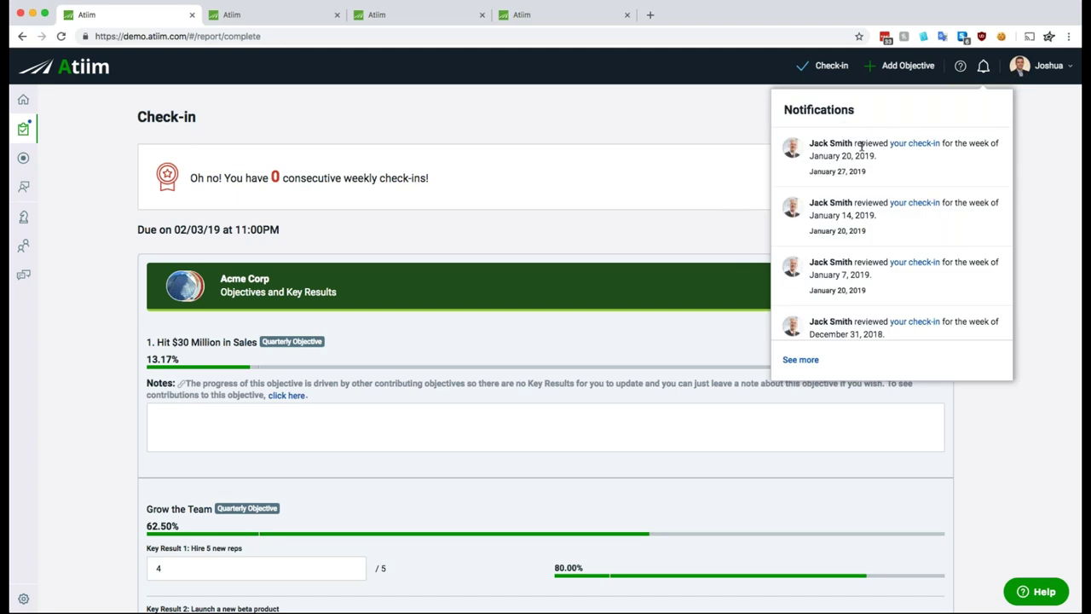
pyautogui.click(628, 120)
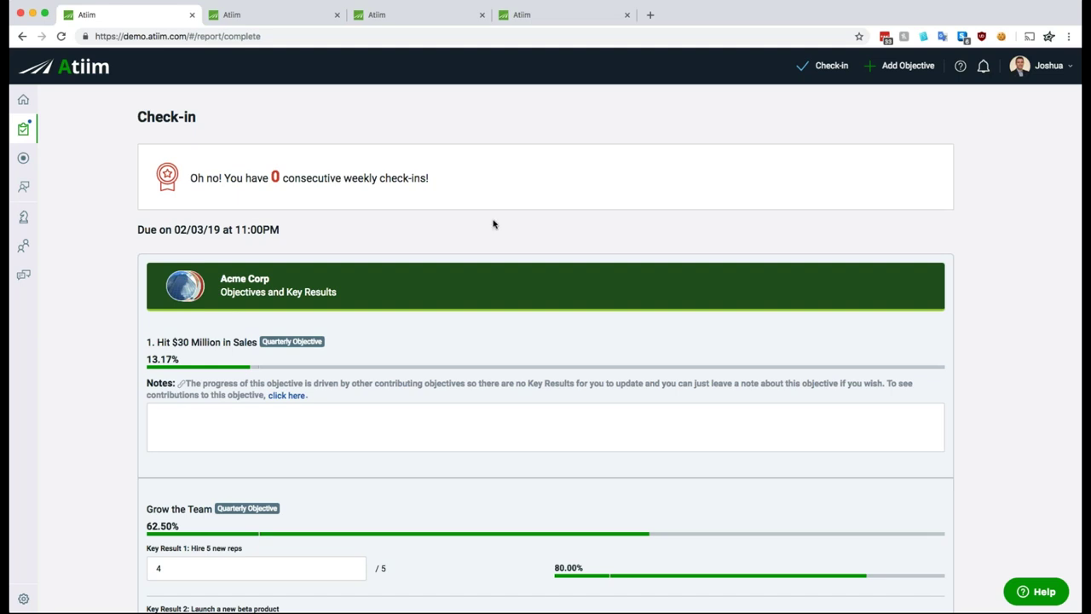
# Step: Review the check-in's due date, the "1. Hit $30 Million in Sales" contribution note and the "Grow the Team" key results
pyautogui.scroll(-1, 493, 224)
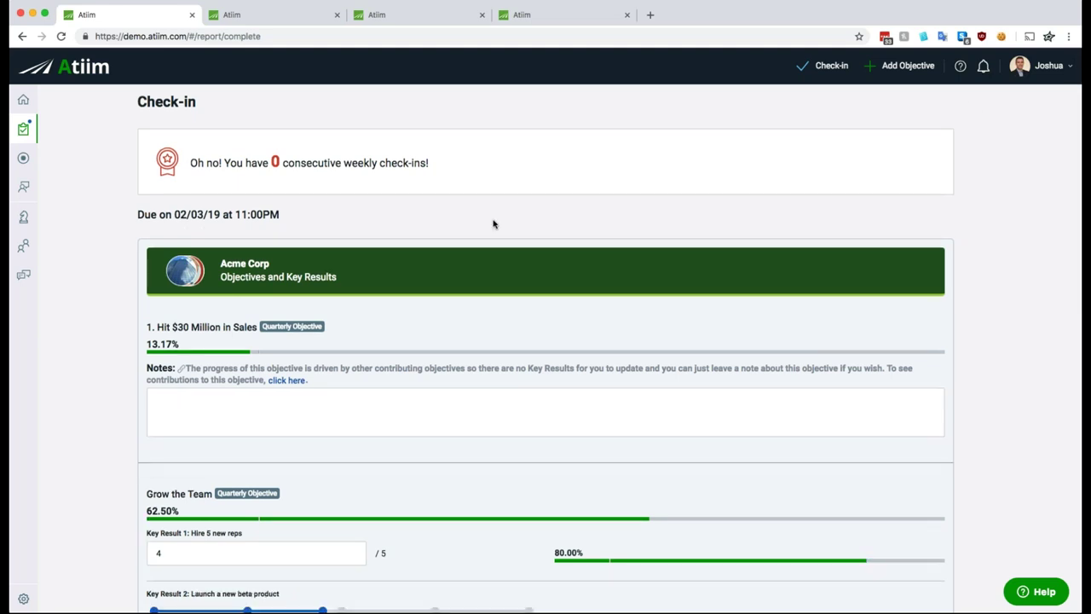
pyautogui.scroll(1, 493, 223)
pyautogui.moveTo(284, 233); pyautogui.dragTo(135, 230)
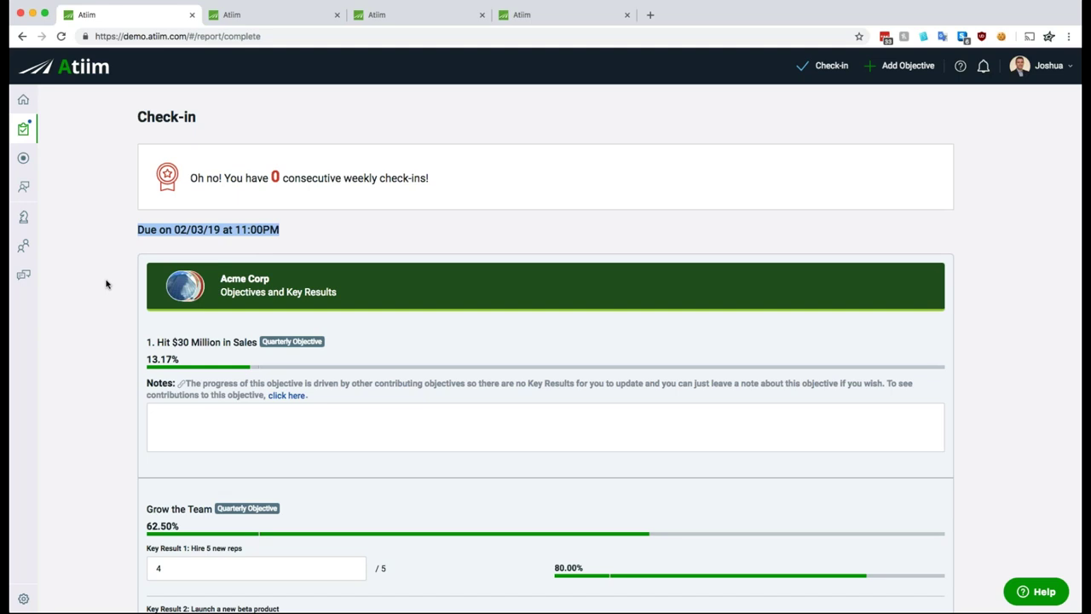
pyautogui.scroll(-3, 103, 295)
pyautogui.click(219, 304)
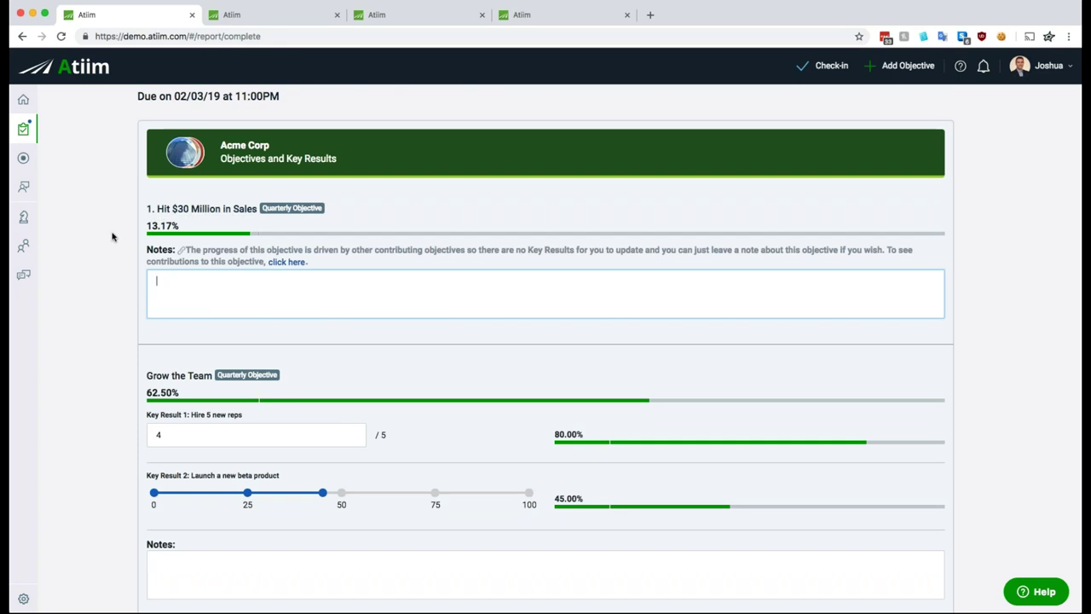
pyautogui.scroll(-1, 120, 238)
pyautogui.moveTo(323, 243); pyautogui.dragTo(155, 220)
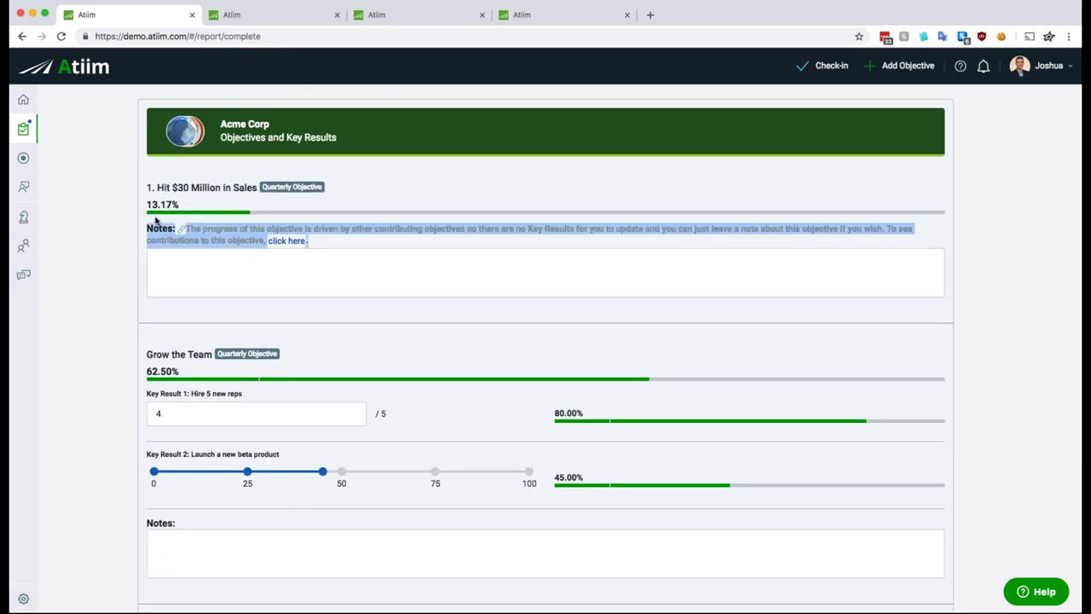
pyautogui.click(89, 271)
pyautogui.scroll(-5, 89, 271)
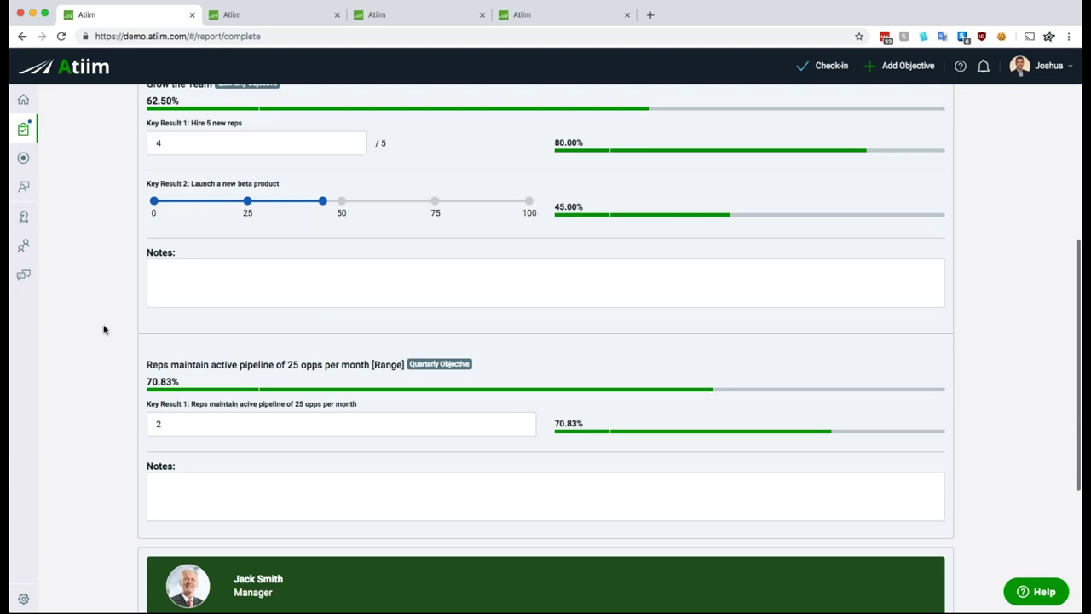
# Step: Set the key result of the "Reps maintain active pipeline of 25 opps per month [Range]" objective to 23
pyautogui.scroll(-2, 104, 330)
pyautogui.click(217, 312)
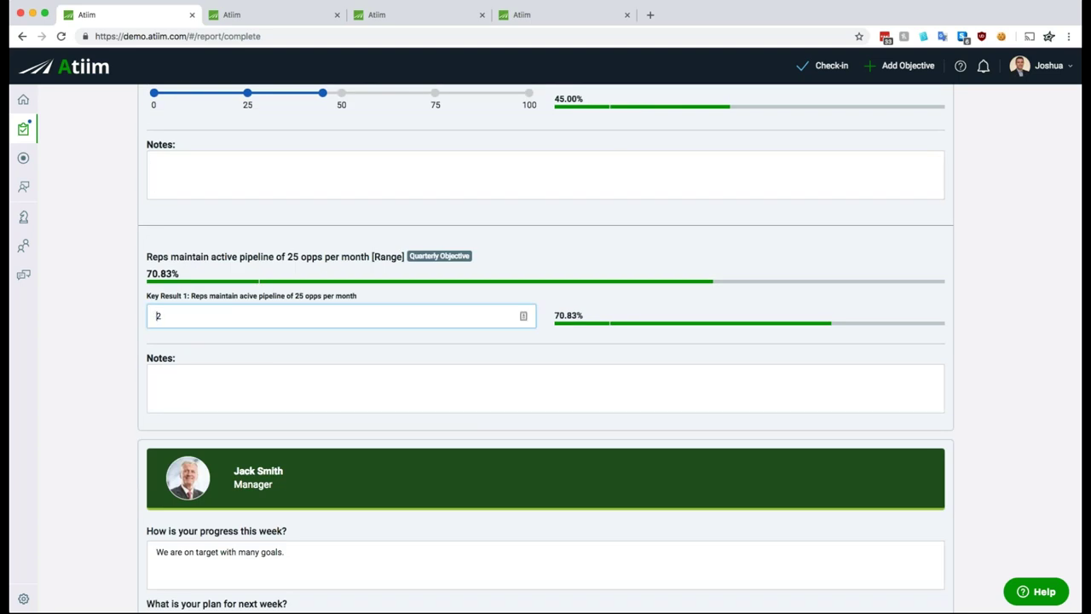
pyautogui.press('super+a')
pyautogui.write('23')
pyautogui.click(118, 322)
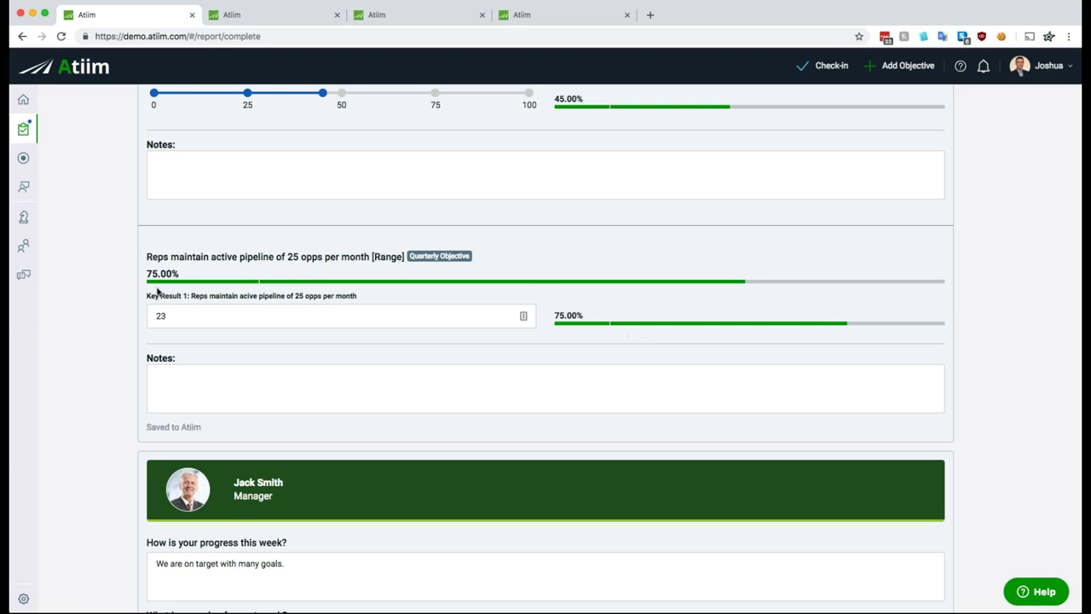
# Step: Read the manager's check-in questions on this week's progress, next week's plan and obstacles, along with their answers
pyautogui.scroll(-3, 104, 320)
pyautogui.tripleClick(307, 404)
pyautogui.click(220, 406)
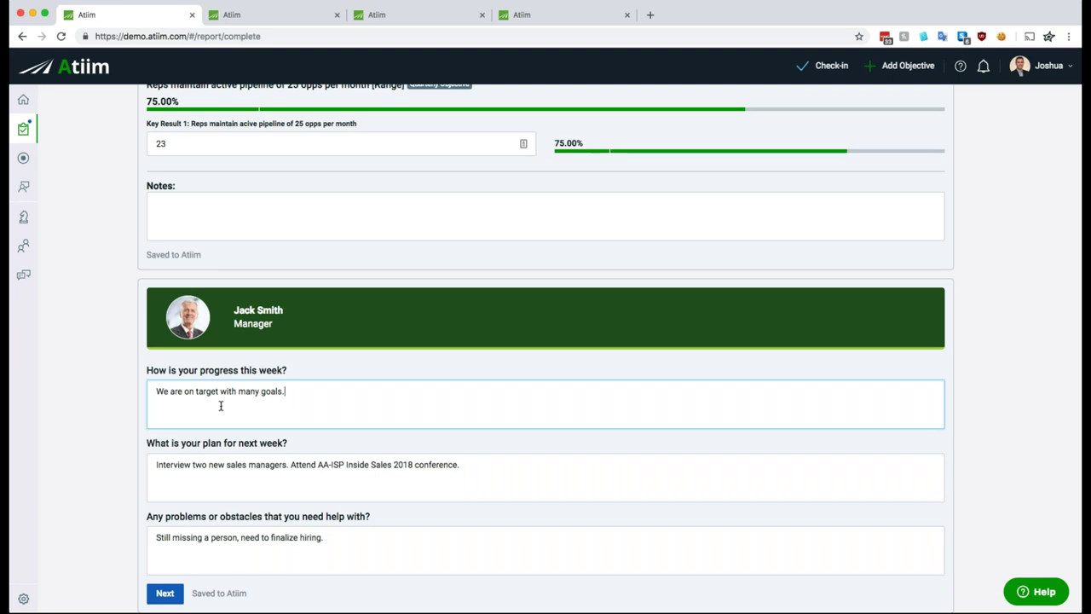
pyautogui.moveTo(371, 516); pyautogui.dragTo(152, 511)
pyautogui.click(141, 509)
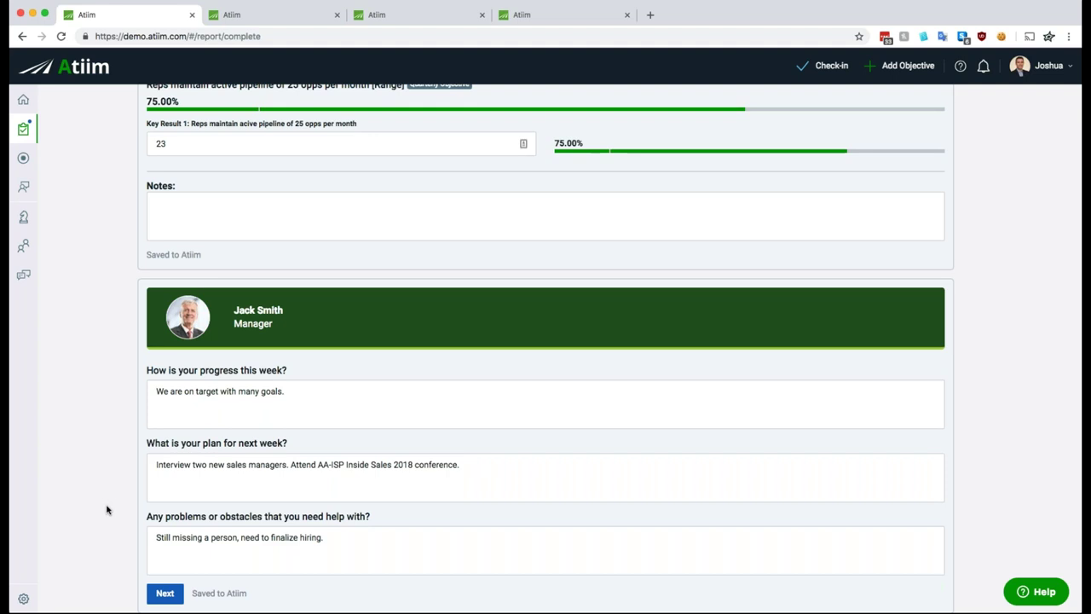
# Step: Recheck the active pipeline key result and look over the whole check-in form down to the manager's questions
pyautogui.scroll(3, 106, 510)
pyautogui.click(200, 418)
pyautogui.moveTo(200, 419); pyautogui.dragTo(109, 393)
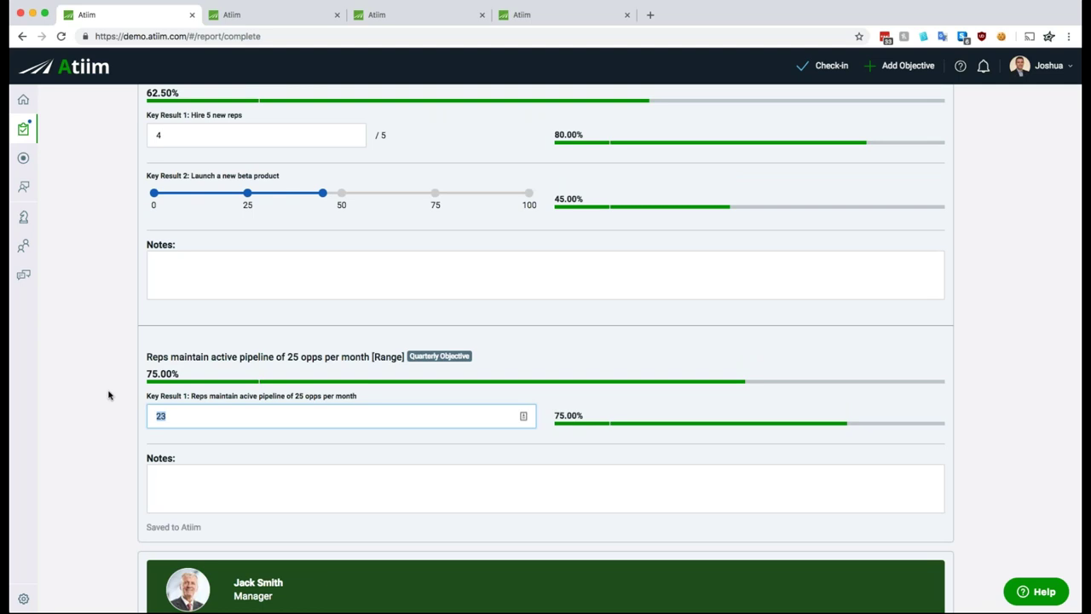
pyautogui.scroll(-2, 108, 389)
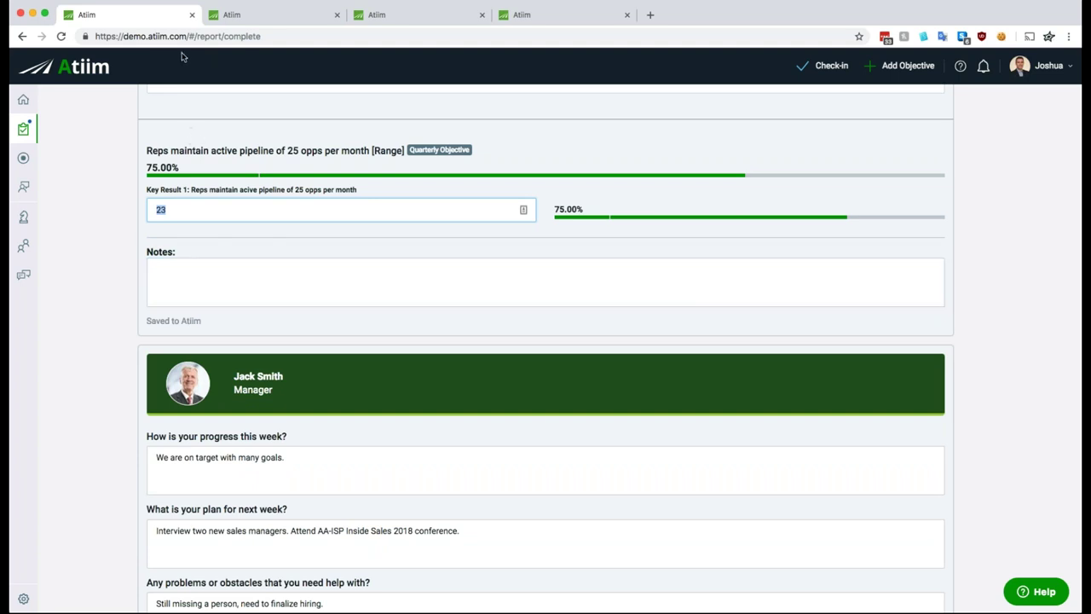
pyautogui.scroll(-2, 129, 213)
pyautogui.scroll(15, 134, 546)
pyautogui.scroll(-12, 134, 545)
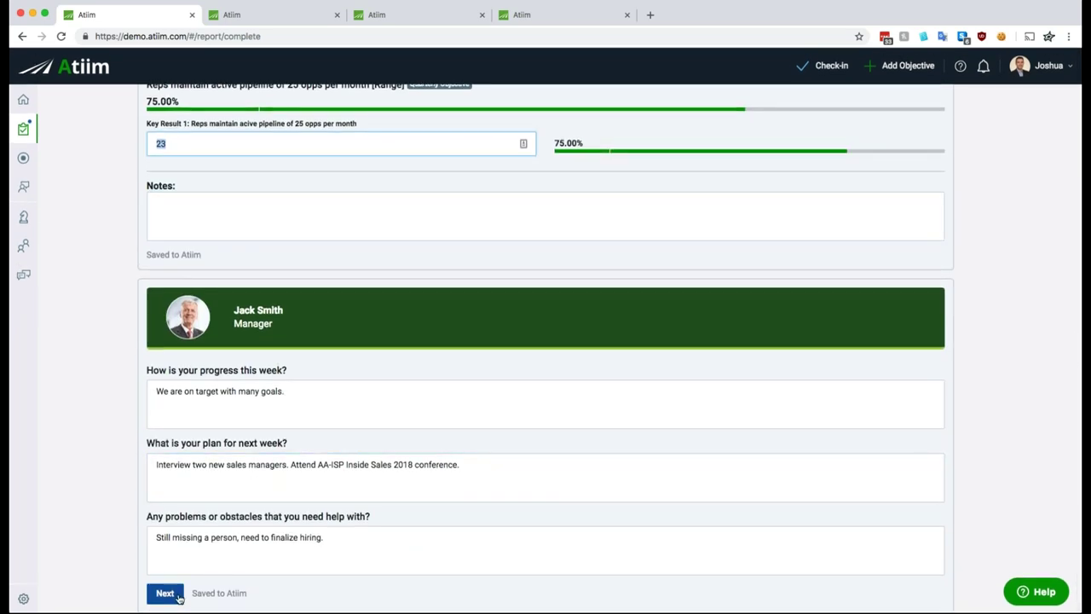
# Step: Leave the check-in for Team Reports, open the West Sales Director's weekly report for 01/27/2019, and read its objective and responses
pyautogui.click(192, 15)
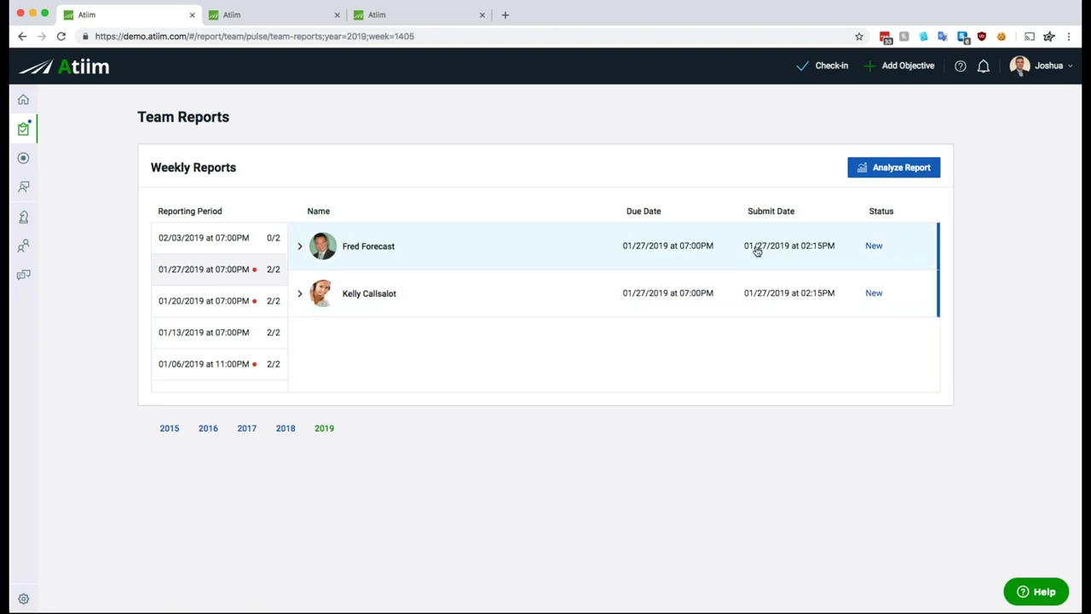
pyautogui.click(442, 254)
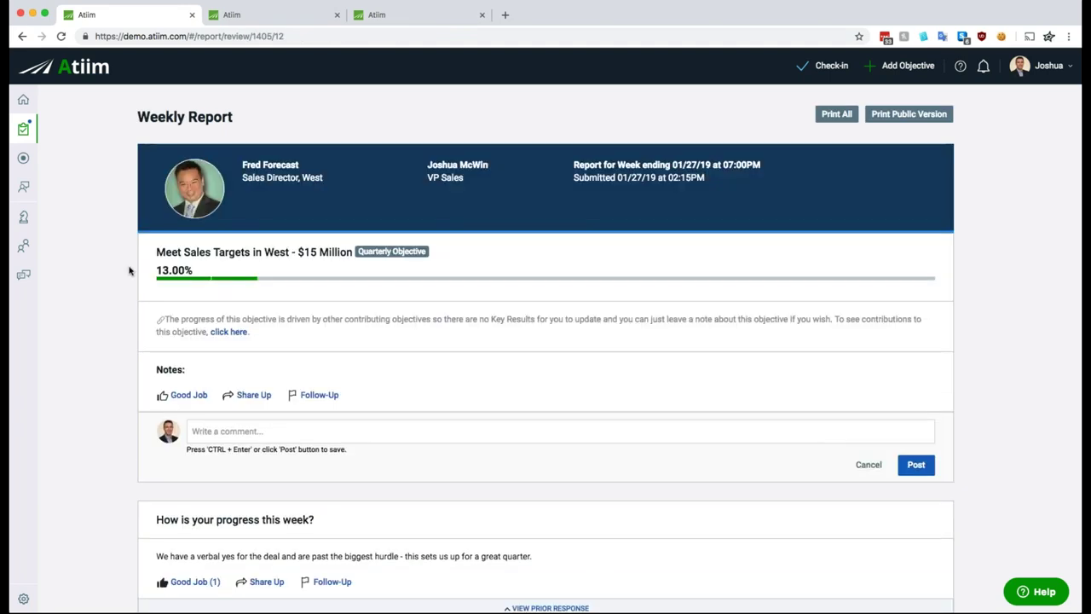
pyautogui.scroll(-2, 124, 267)
pyautogui.scroll(-2, 124, 267)
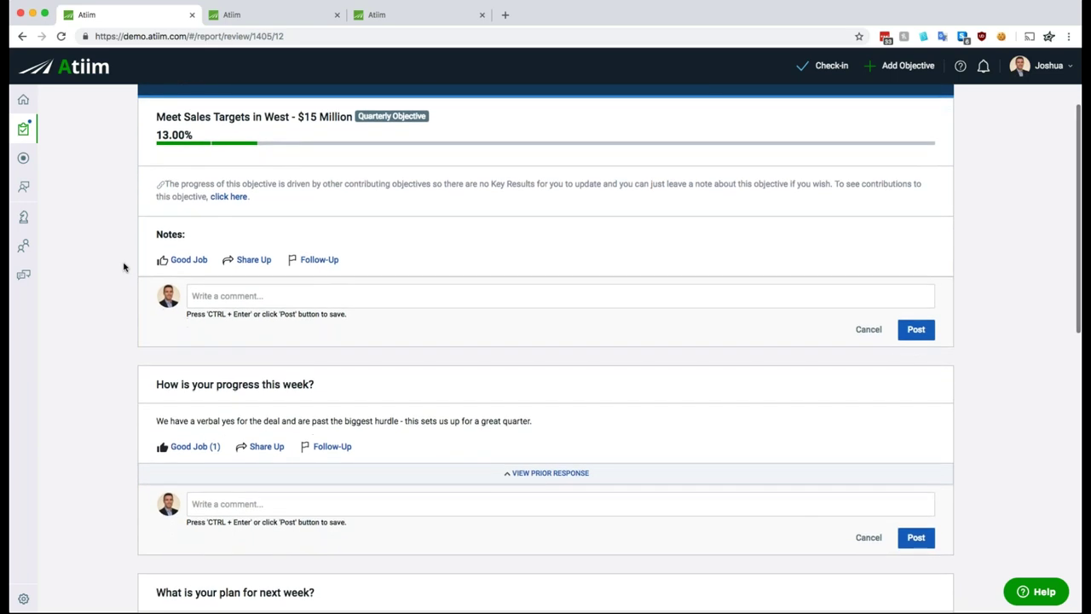
pyautogui.scroll(2, 236, 258)
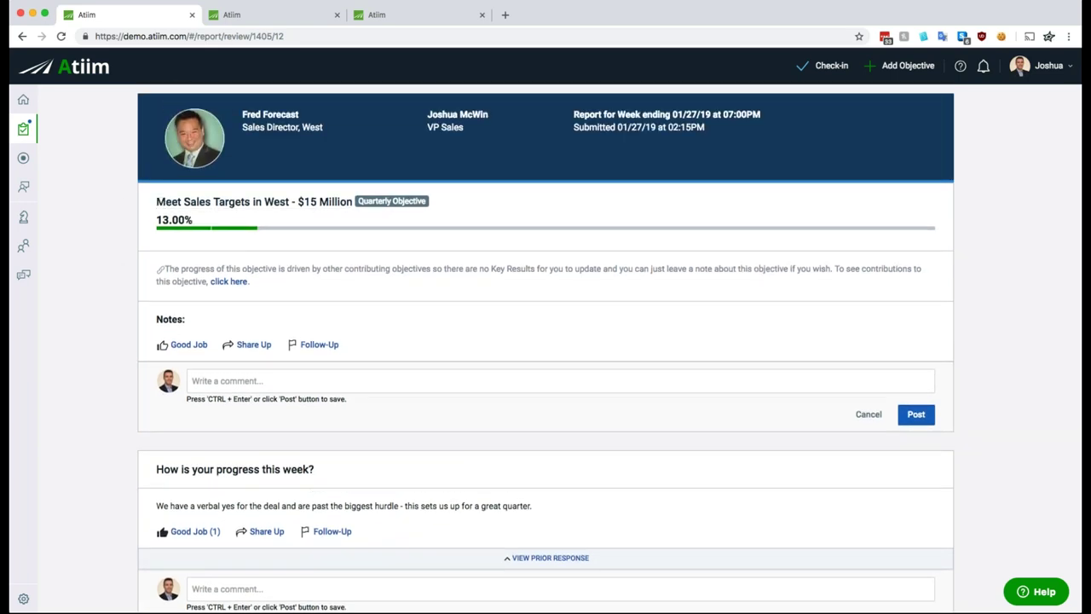
pyautogui.scroll(-4, 104, 224)
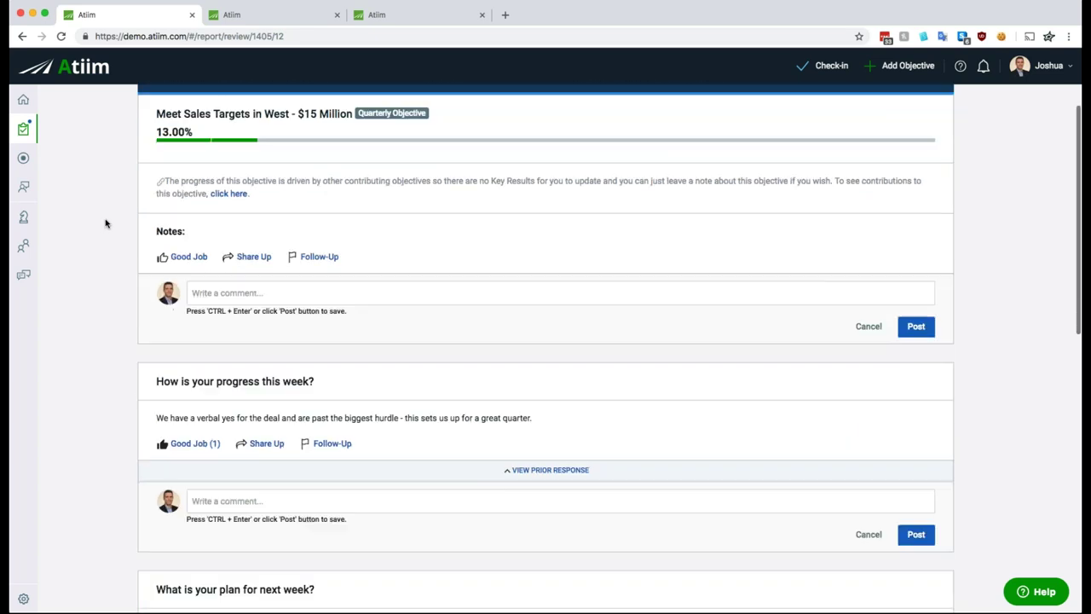
pyautogui.moveTo(156, 351); pyautogui.dragTo(202, 351)
pyautogui.click(202, 351)
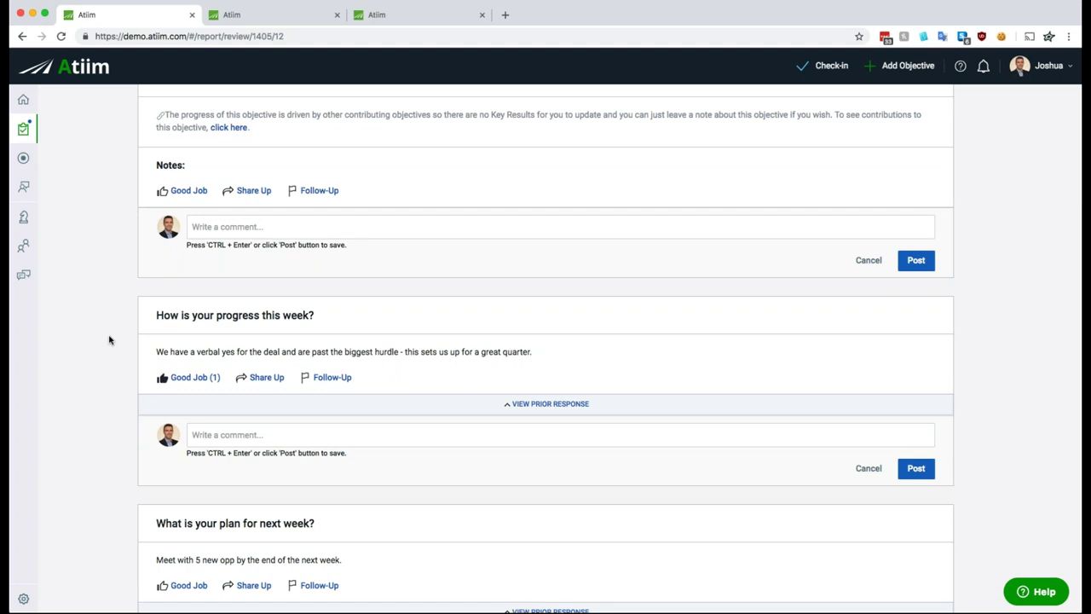
pyautogui.scroll(-10, 109, 340)
pyautogui.scroll(3, 109, 340)
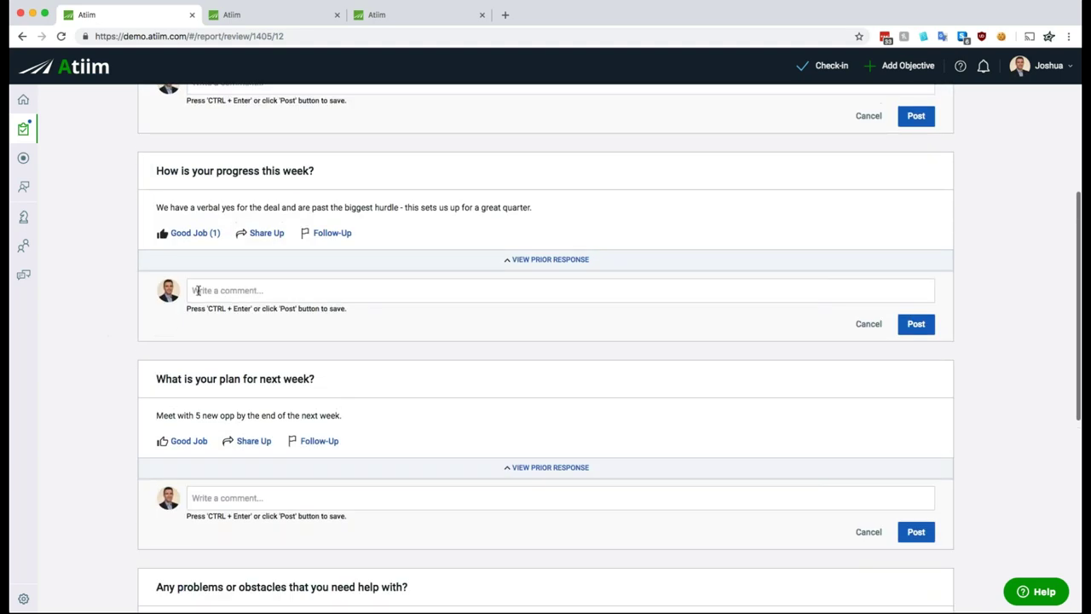
# Step: Mark the "What is your plan for next week?" response as Good Job and write a "Great job" comment addressing the employee by first name
pyautogui.click(204, 443)
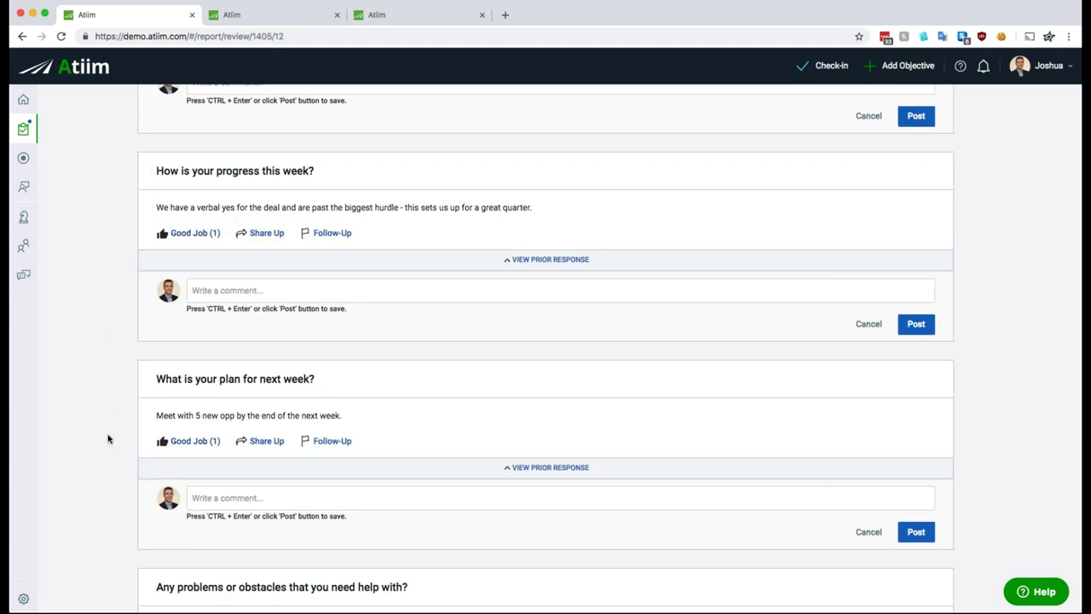
pyautogui.click(276, 492)
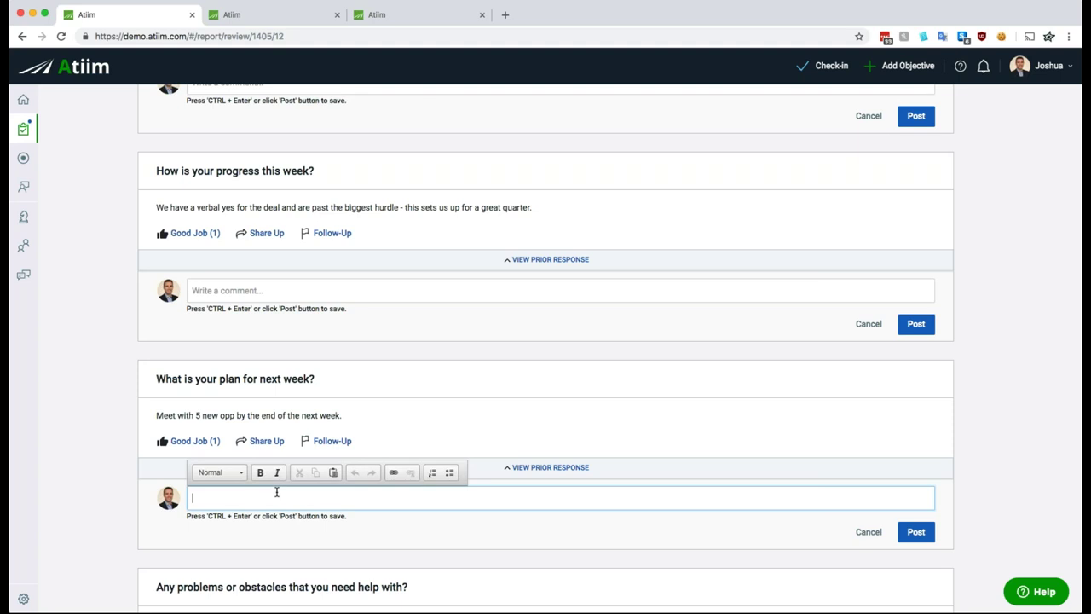
pyautogui.write('Gre')
pyautogui.press('BackSpace')
pyautogui.press('BackSpace')
pyautogui.write('reat job Fred!')
# Step: Review the obstacles response, the confidential Manager's Notes section and the earlier responses in the weekly report
pyautogui.scroll(-2, 409, 401)
pyautogui.scroll(-10, 408, 401)
pyautogui.click(300, 443)
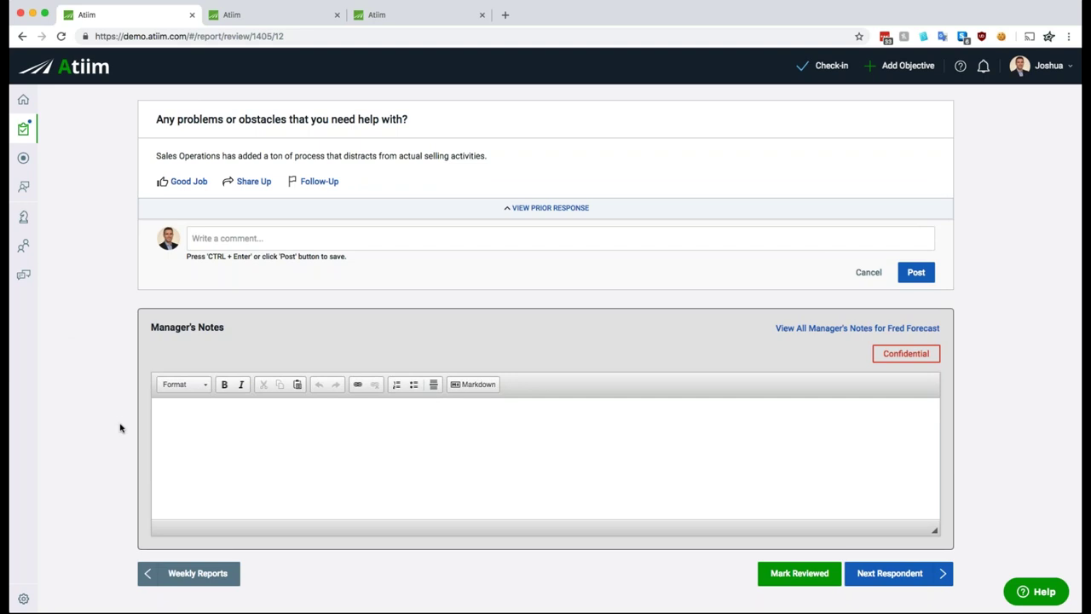
pyautogui.scroll(8, 120, 428)
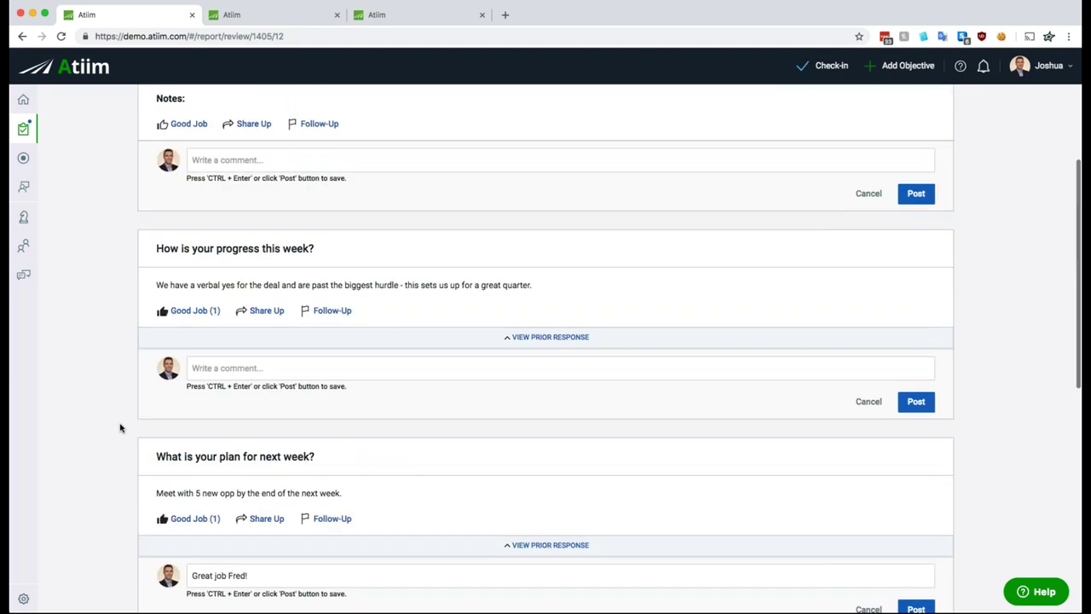
pyautogui.scroll(4, 121, 427)
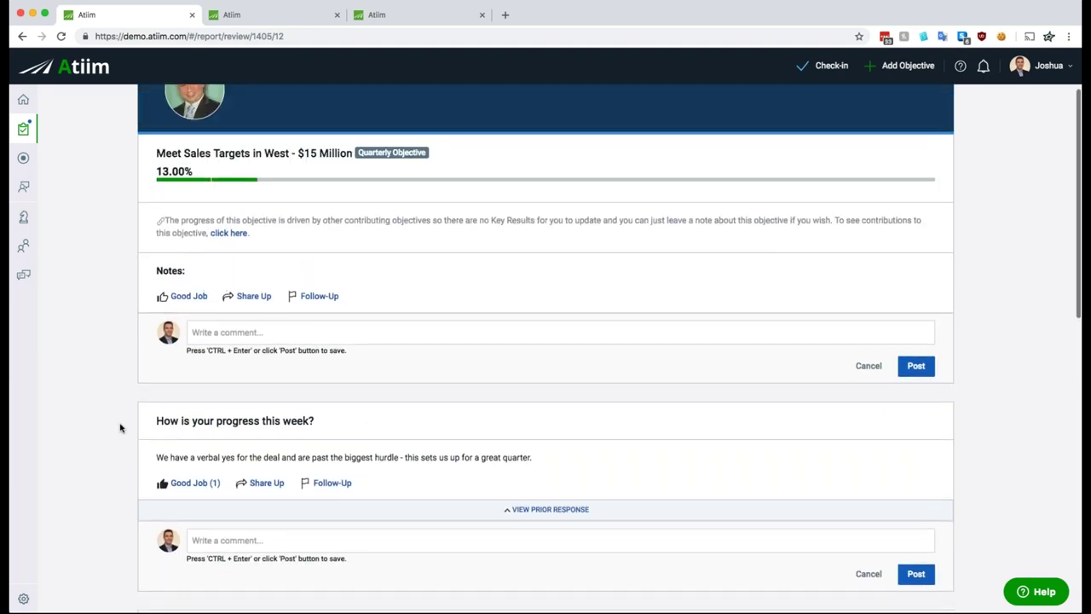
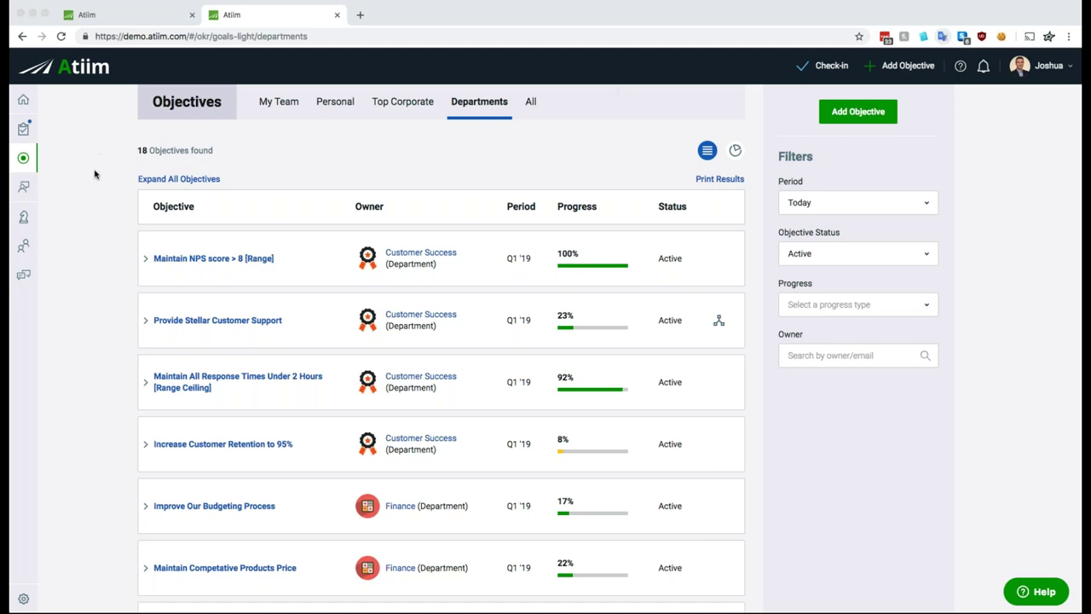
pyautogui.click(57, 163)
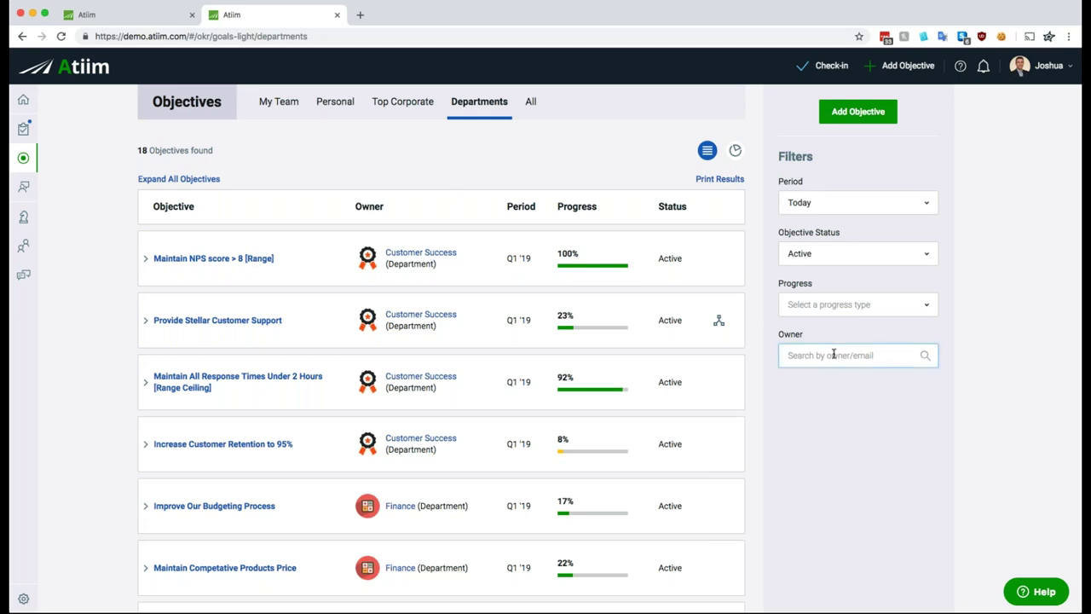
# Step: Filter the department objectives by progress to include At Risk and Behind
pyautogui.click(883, 308)
pyautogui.click(865, 357)
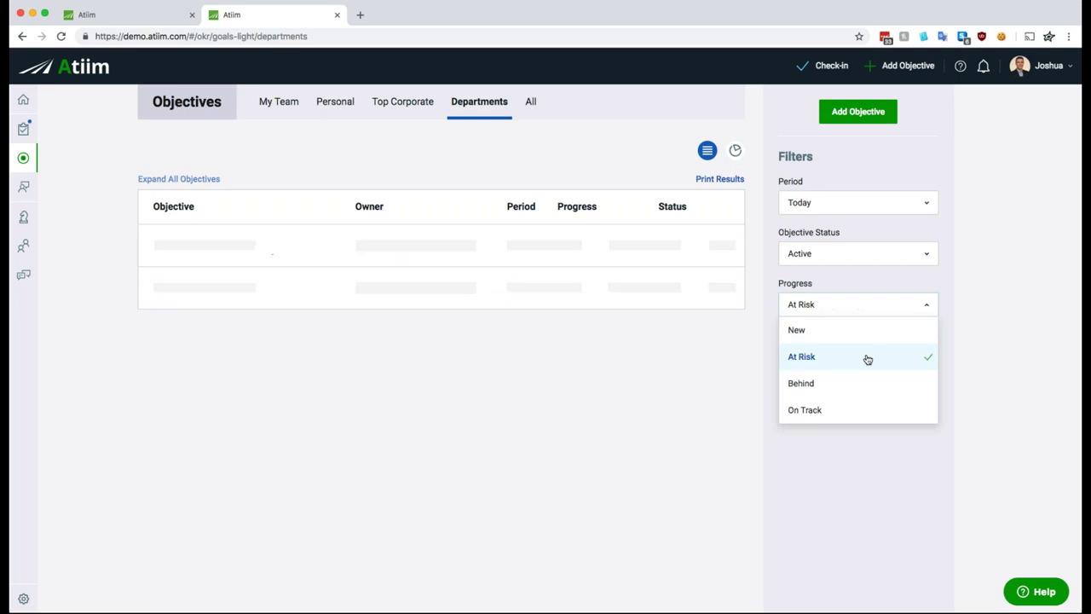
pyautogui.click(856, 386)
pyautogui.click(961, 356)
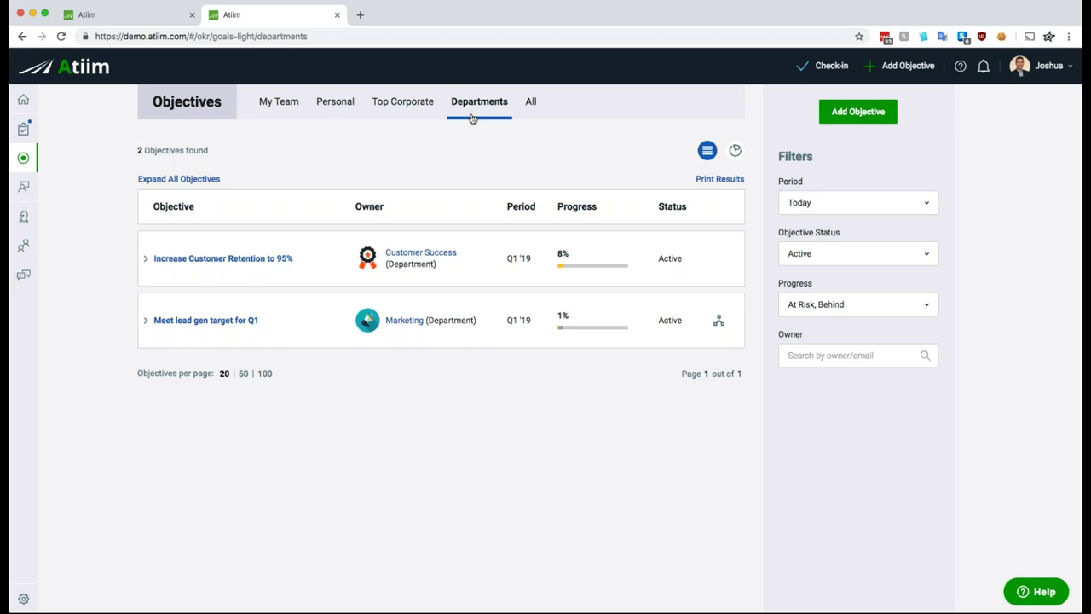
pyautogui.click(930, 311)
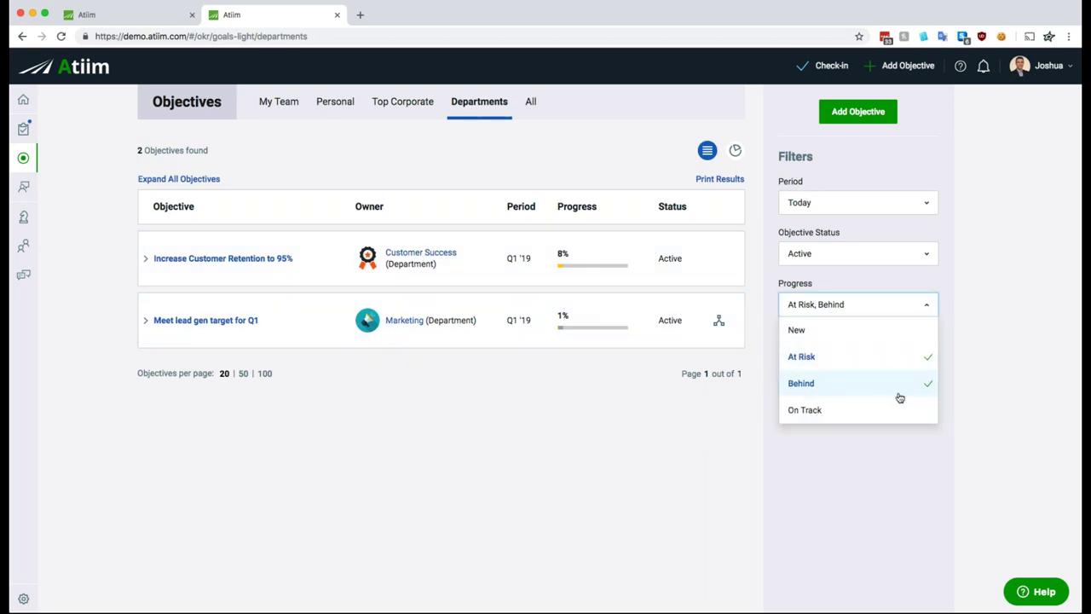
pyautogui.click(836, 493)
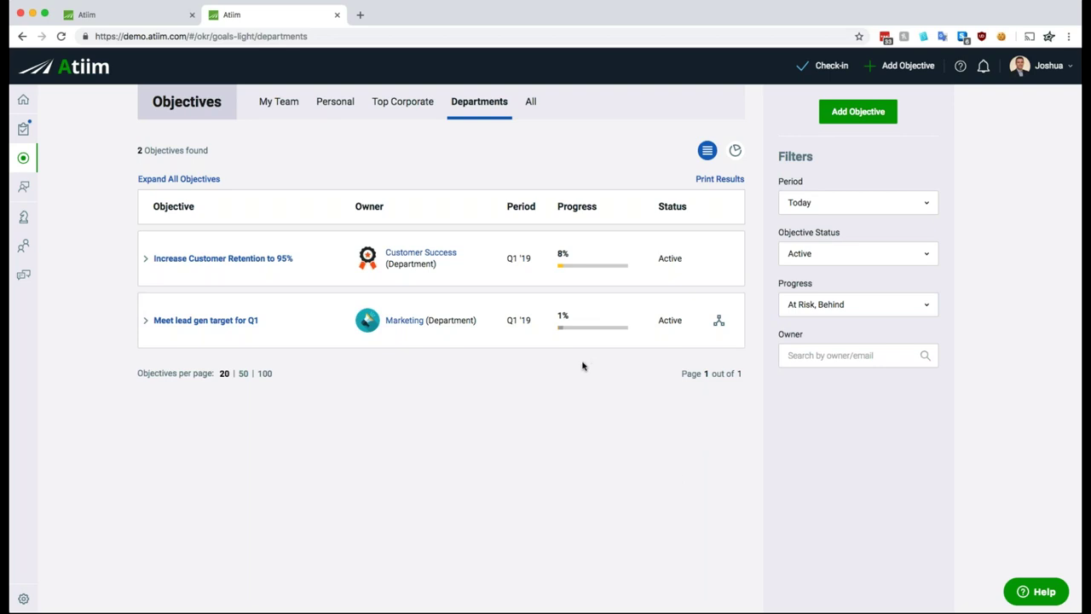
# Step: Expand the Marketing objective "Meet lead gen target for Q1" and open the profile of the "Improve SEO" contribution's owner
pyautogui.moveTo(561, 333)
pyautogui.click(144, 323)
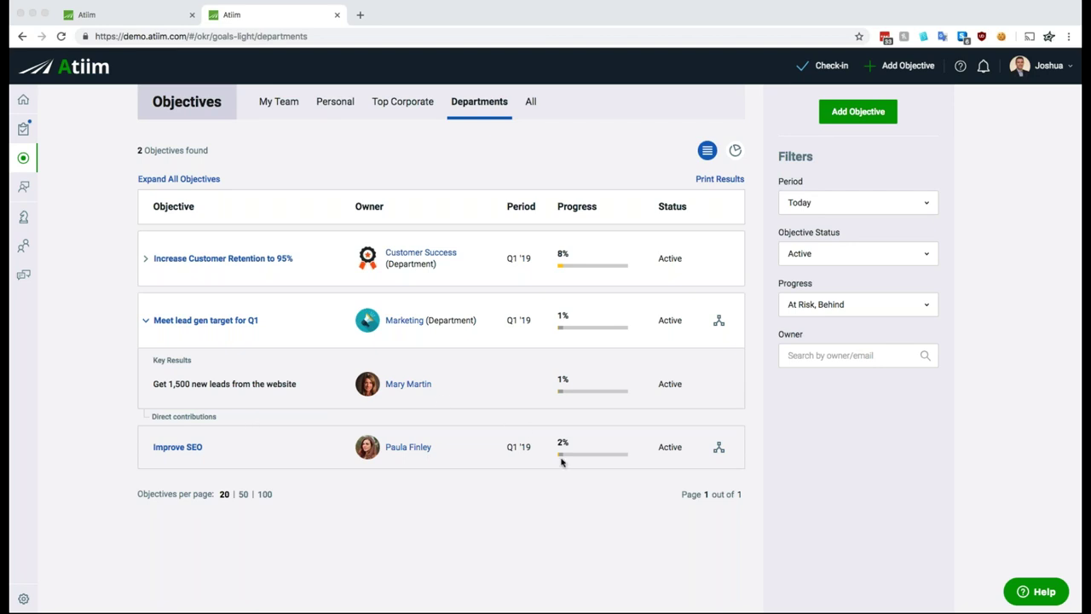
pyautogui.click(413, 449)
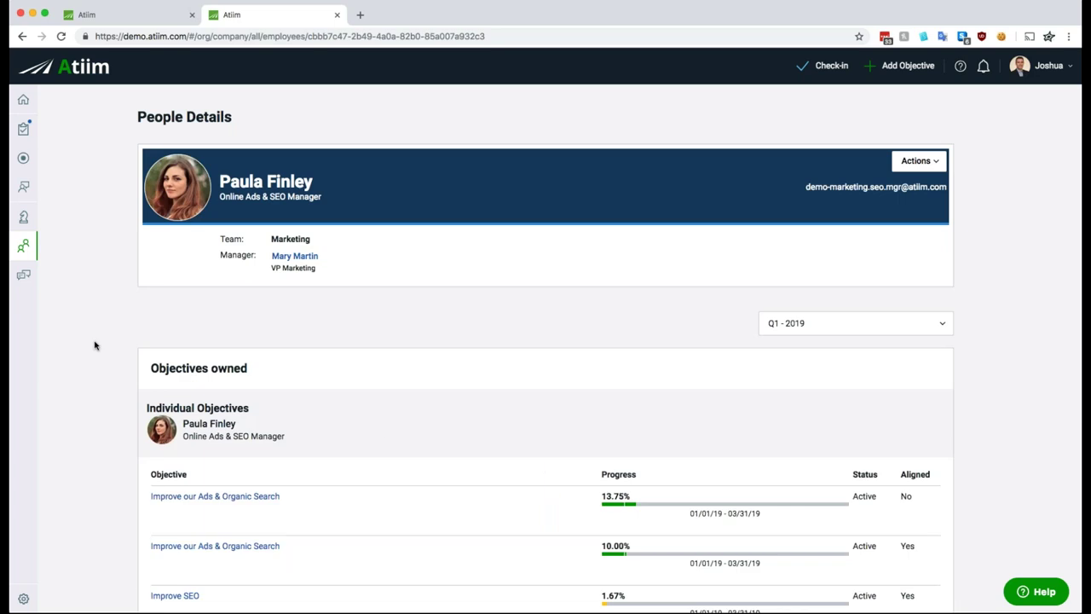
# Step: Review the Online Ads & SEO Manager's Q1 - 2019 individual objectives, their alignment, and the progress of the key results
pyautogui.scroll(-2, 101, 294)
pyautogui.scroll(-3, 101, 294)
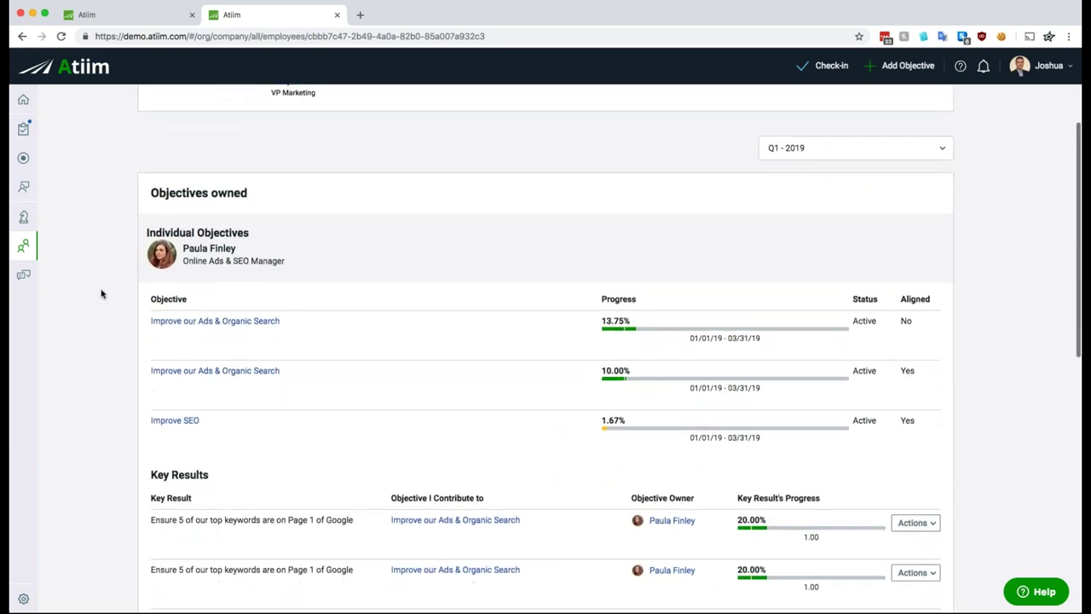
pyautogui.scroll(4, 100, 294)
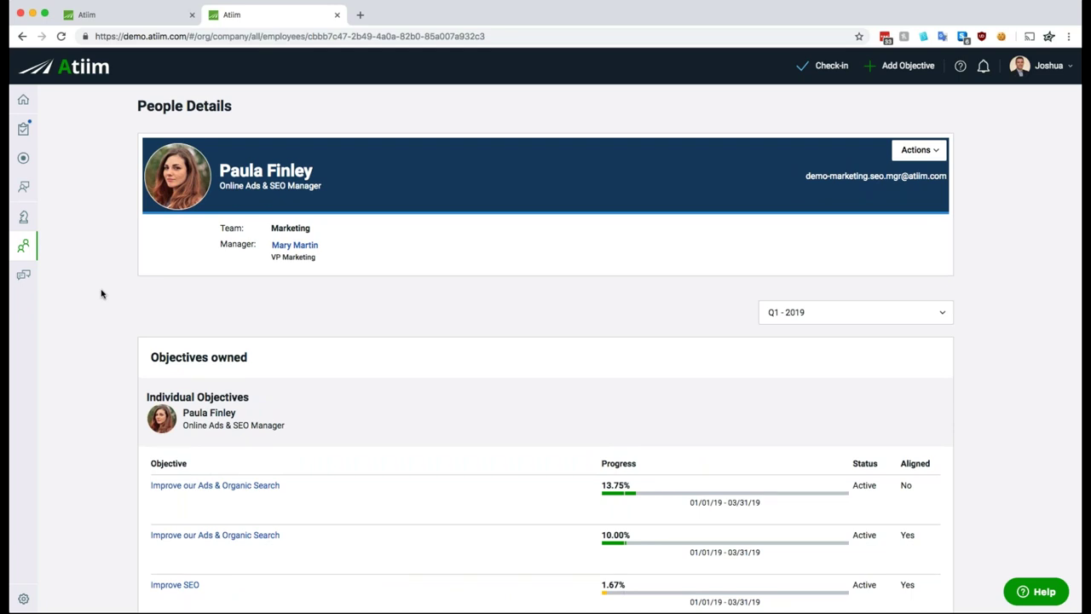
pyautogui.scroll(-7, 101, 294)
pyautogui.scroll(6, 101, 294)
pyautogui.scroll(-5, 100, 294)
pyautogui.scroll(-5, 101, 294)
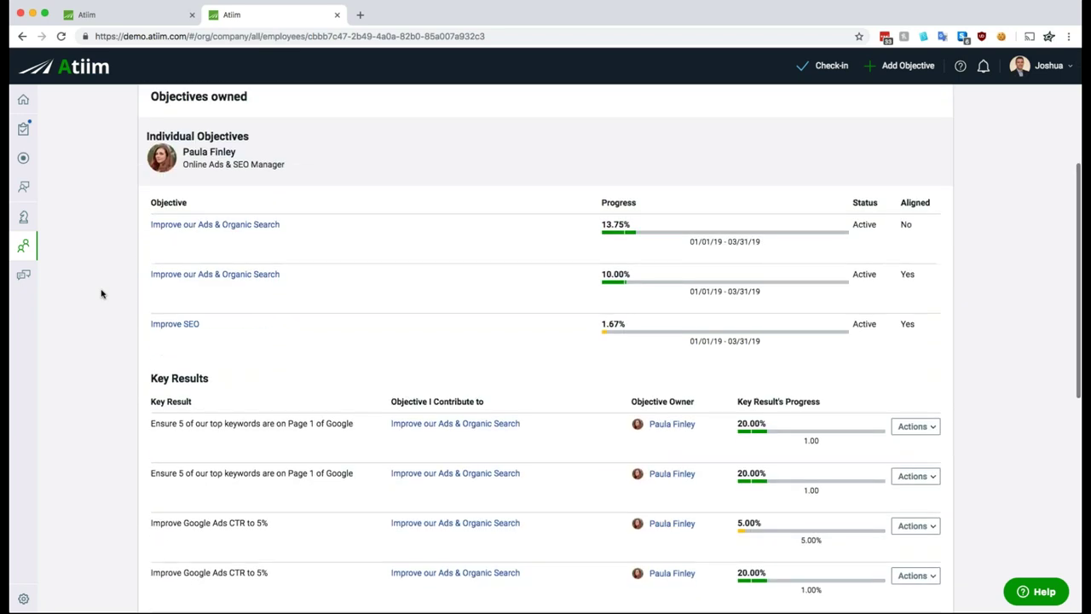
pyautogui.scroll(-5, 101, 294)
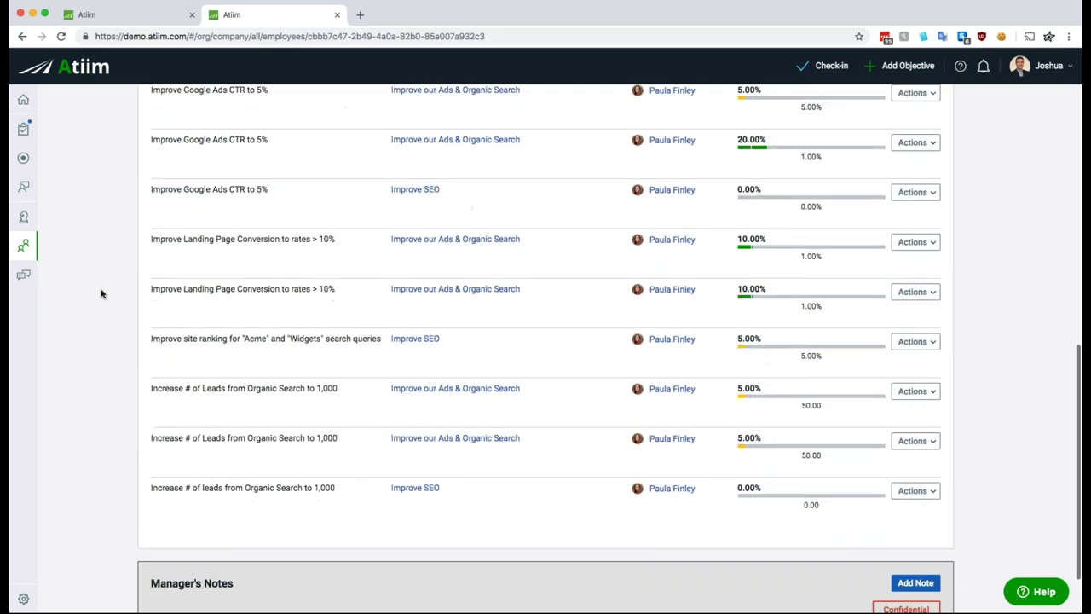
pyautogui.scroll(7, 100, 294)
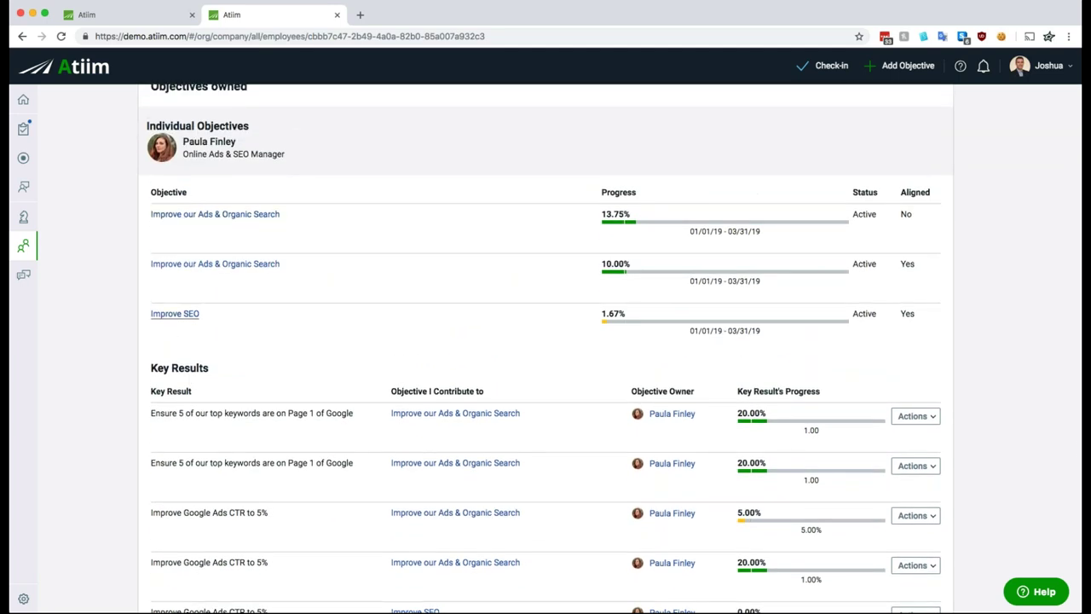
pyautogui.scroll(-1, 143, 284)
pyautogui.scroll(-8, 119, 329)
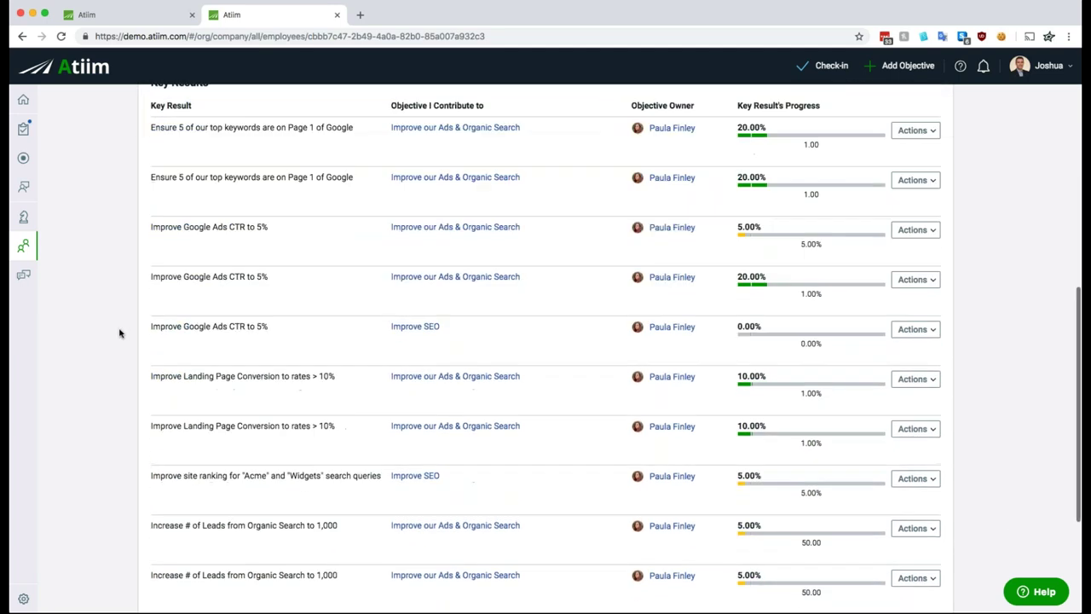
pyautogui.scroll(15, 120, 332)
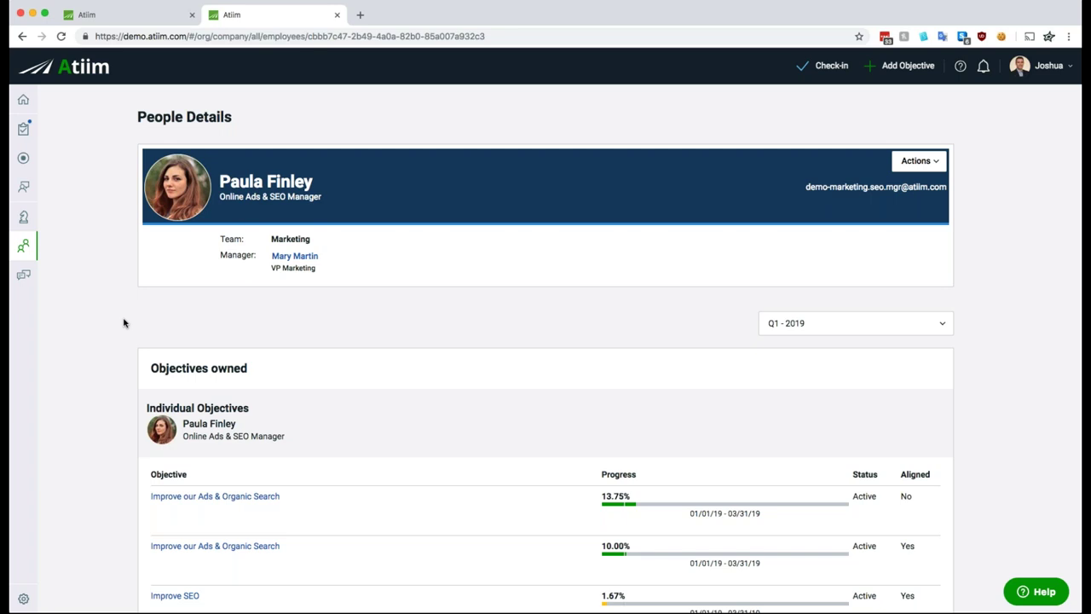
pyautogui.scroll(-3, 124, 322)
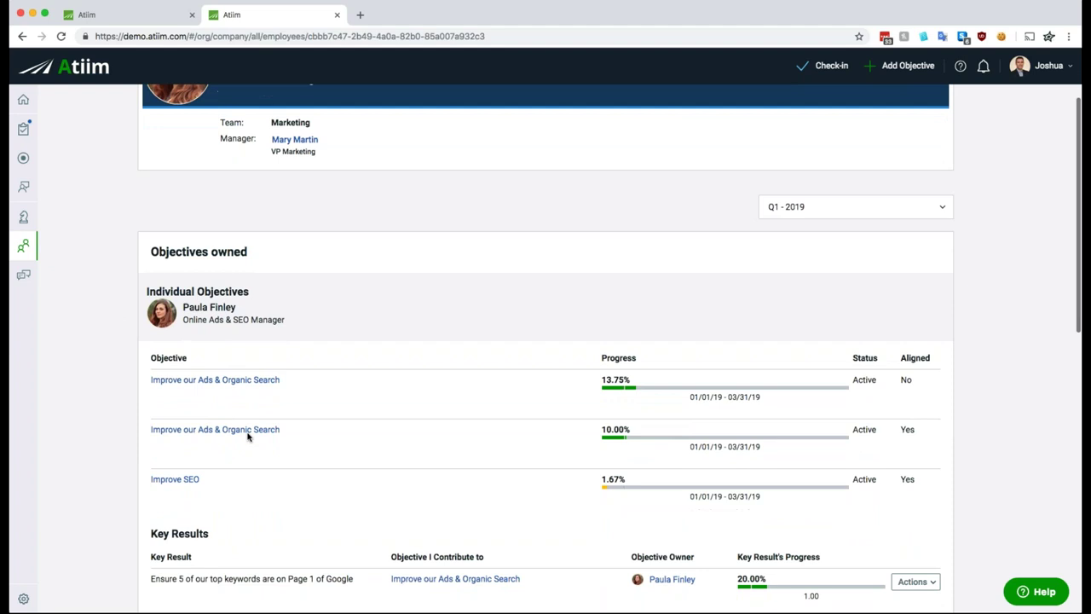
pyautogui.moveTo(302, 443); pyautogui.dragTo(139, 377)
pyautogui.click(89, 381)
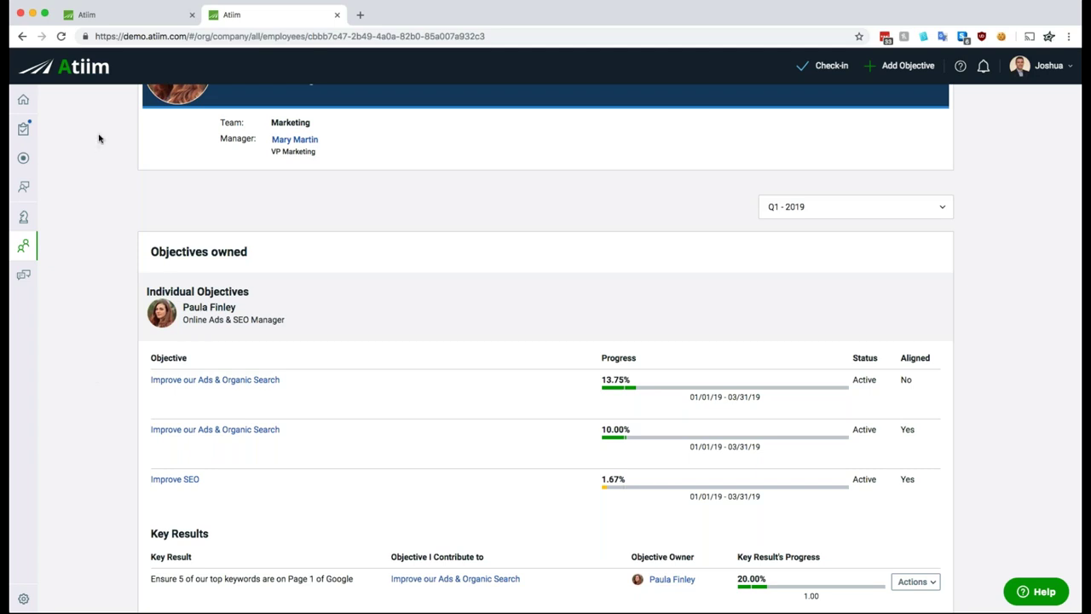
# Step: Return to the department objectives, recheck the contributions to "Meet lead gen target for Q1", and open its alignment chart
pyautogui.click(22, 36)
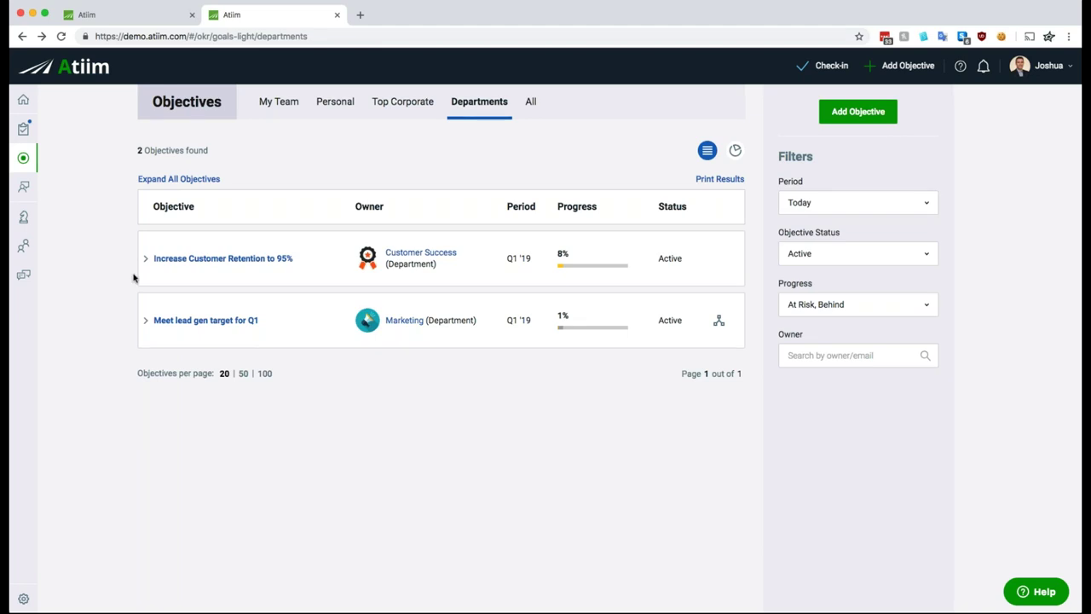
pyautogui.click(145, 321)
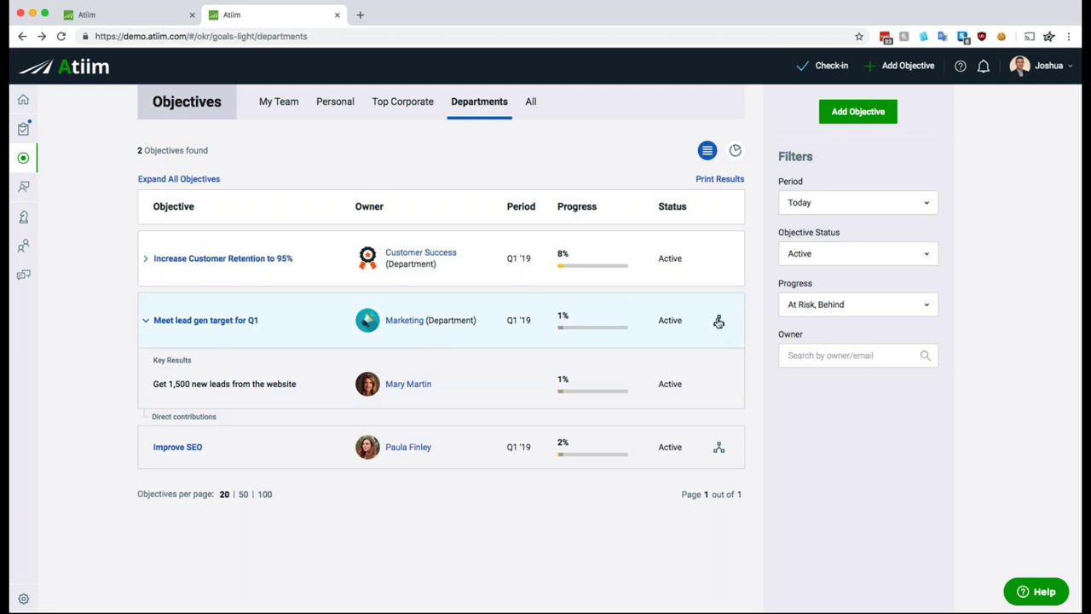
pyautogui.click(144, 322)
pyautogui.click(143, 321)
pyautogui.click(719, 320)
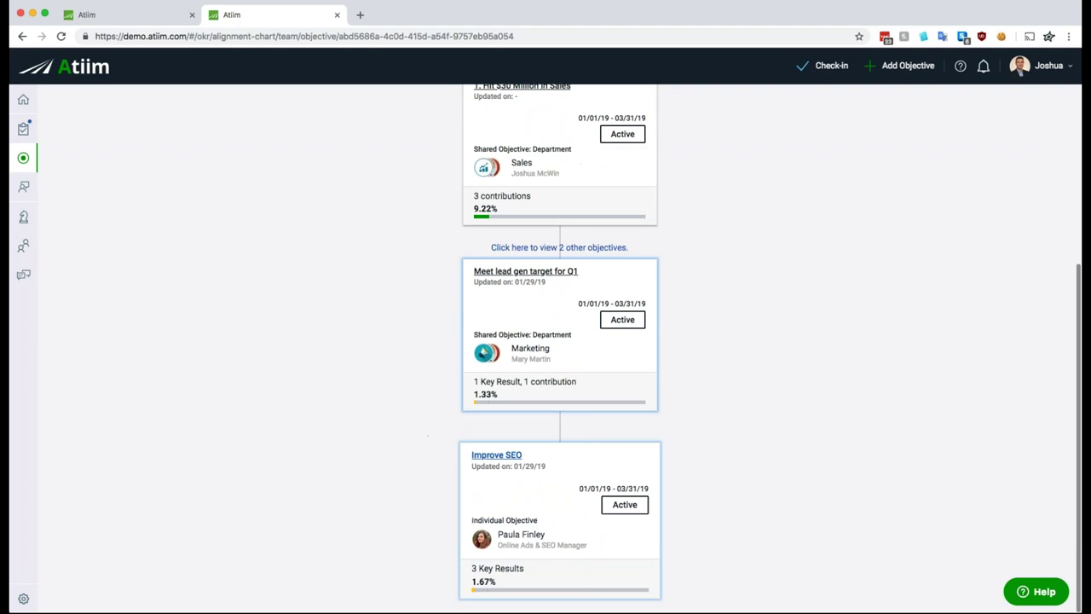
# Step: Examine the alignment chain from "Improve SEO" through "Meet lead gen target for Q1" and "Hit $30 Million in Sales" to "Grow the Business"
pyautogui.click(579, 388)
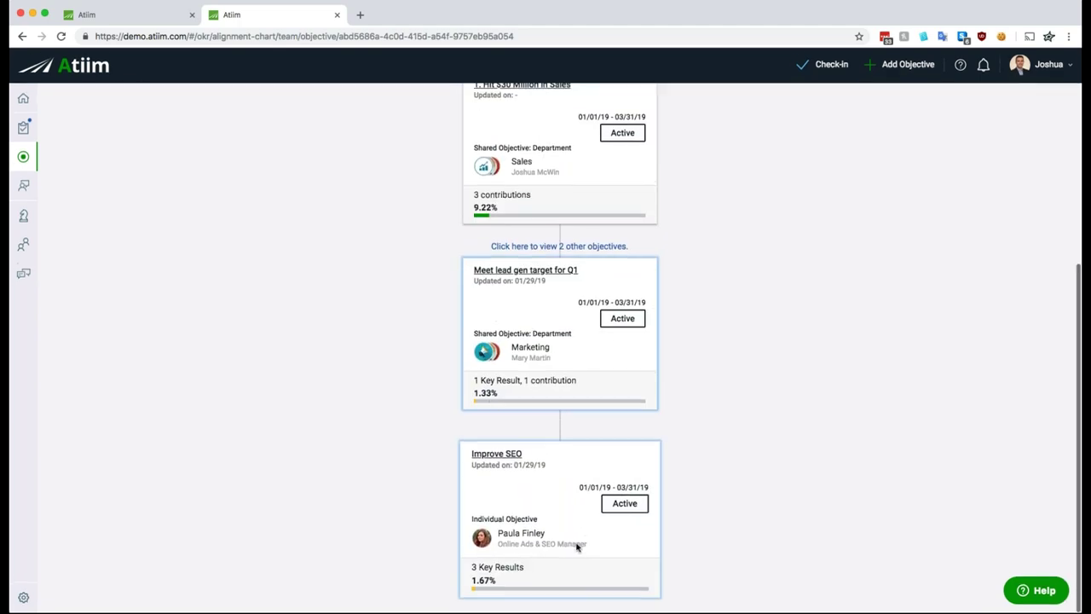
pyautogui.scroll(6, 688, 365)
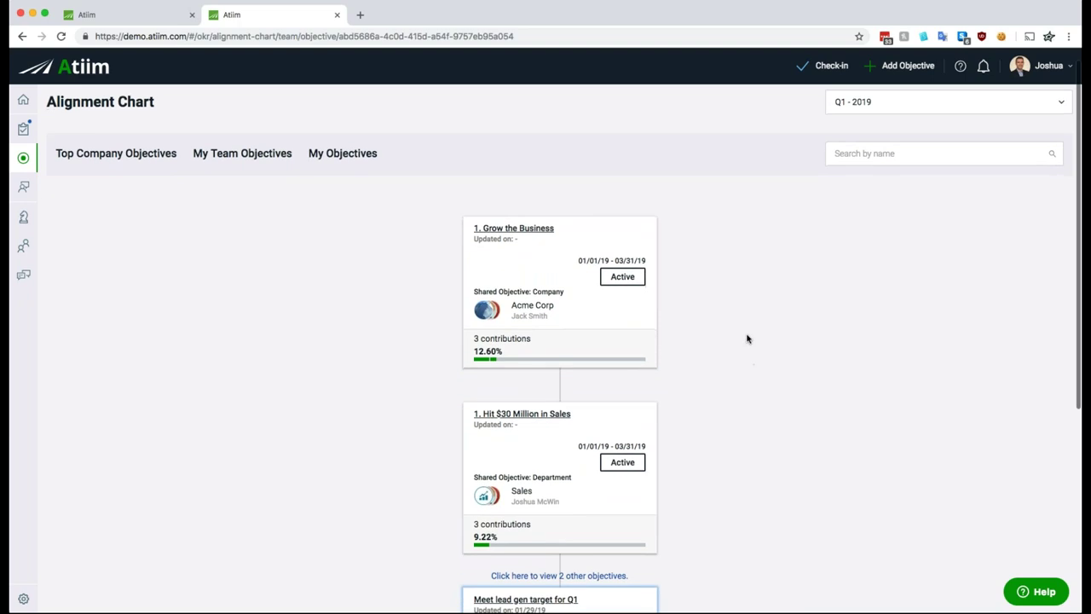
pyautogui.scroll(-5, 747, 339)
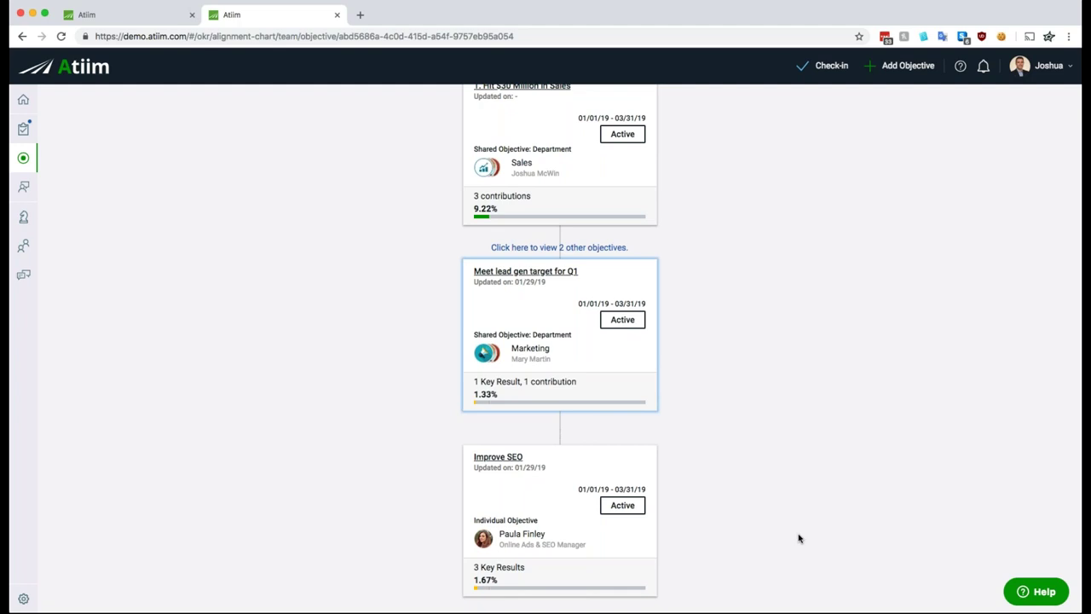
pyautogui.scroll(6, 798, 538)
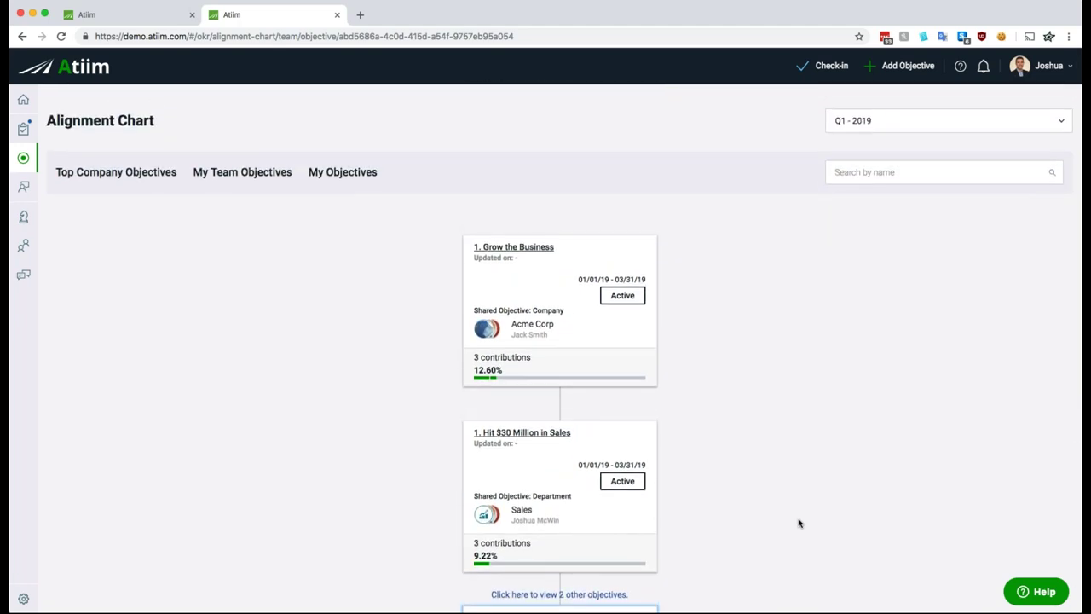
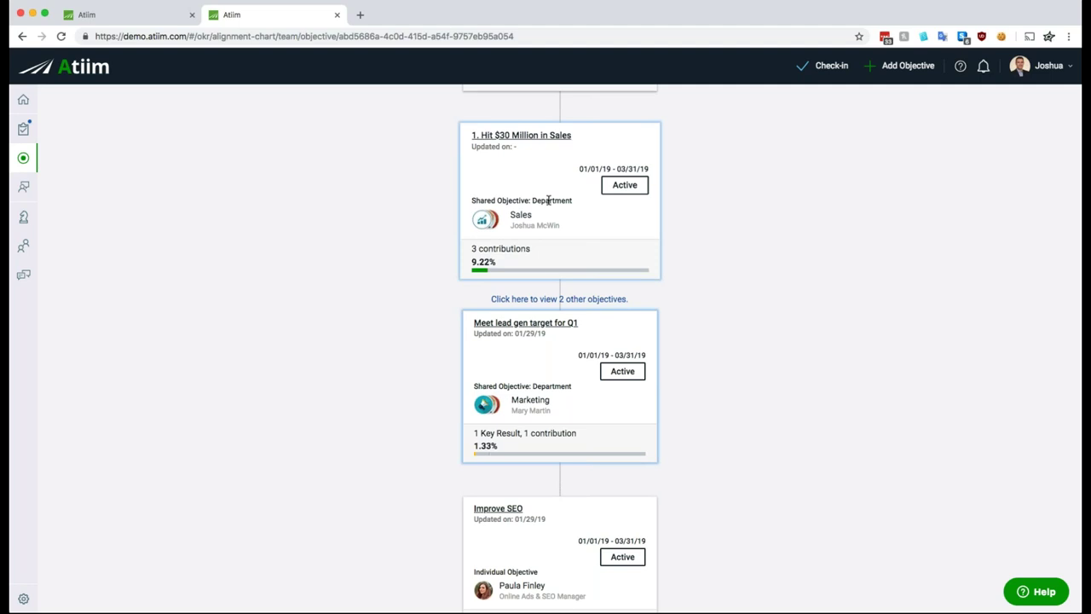
pyautogui.scroll(3, 549, 200)
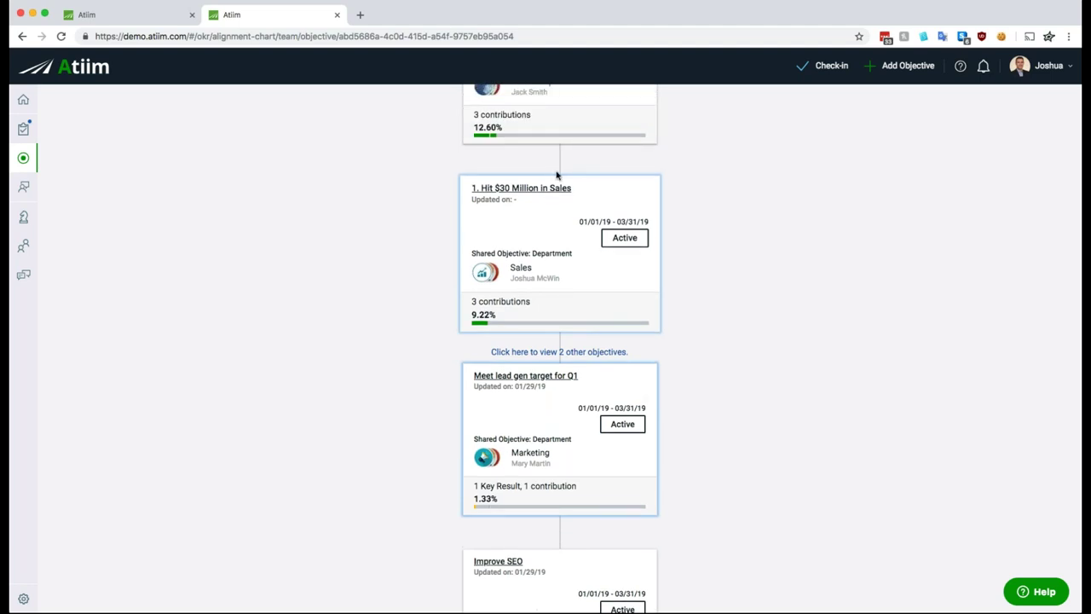
pyautogui.scroll(3, 557, 175)
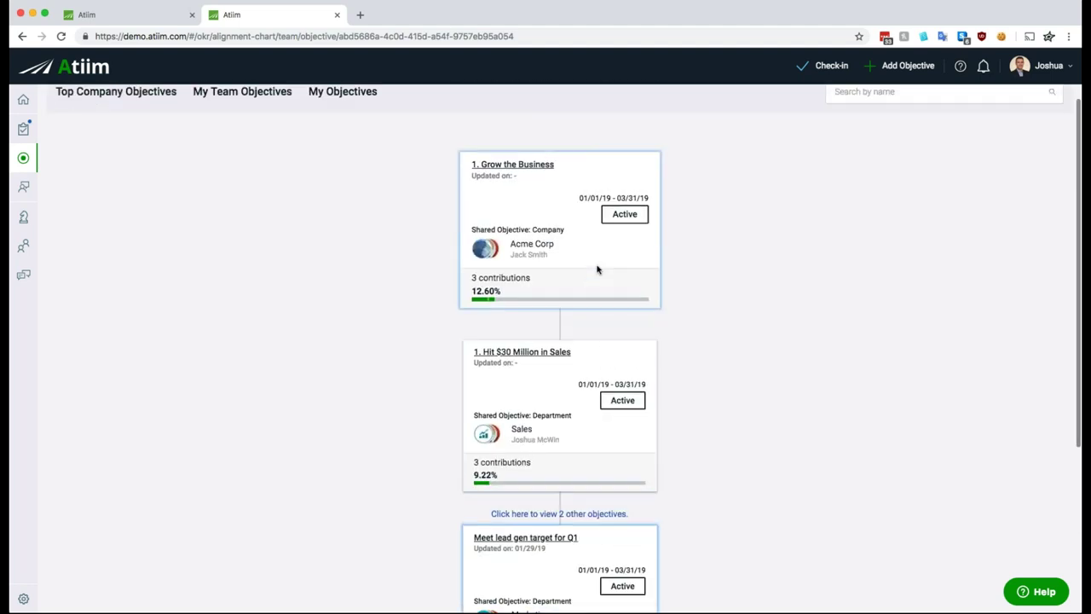
# Step: Display the company objective "Grow the Business" in the alignment chart with its contributing department objectives
pyautogui.click(563, 381)
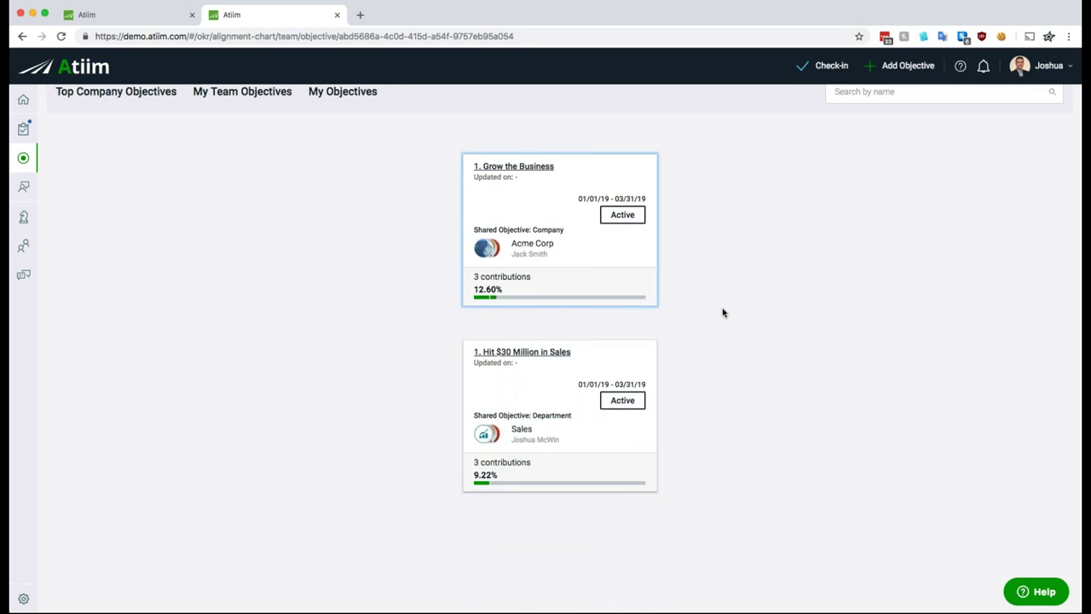
pyautogui.click(579, 236)
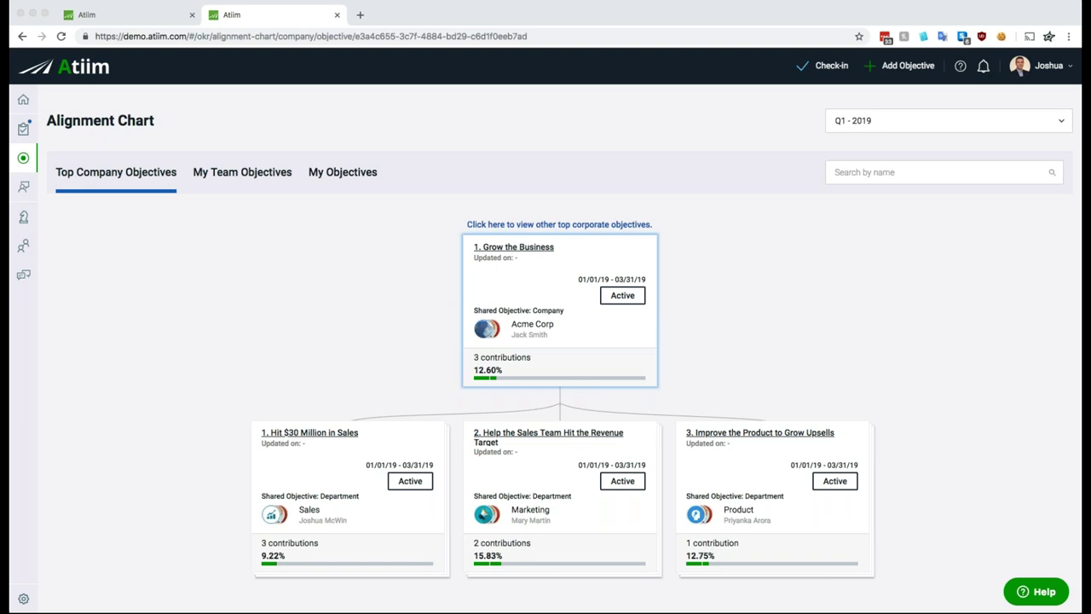
pyautogui.click(376, 390)
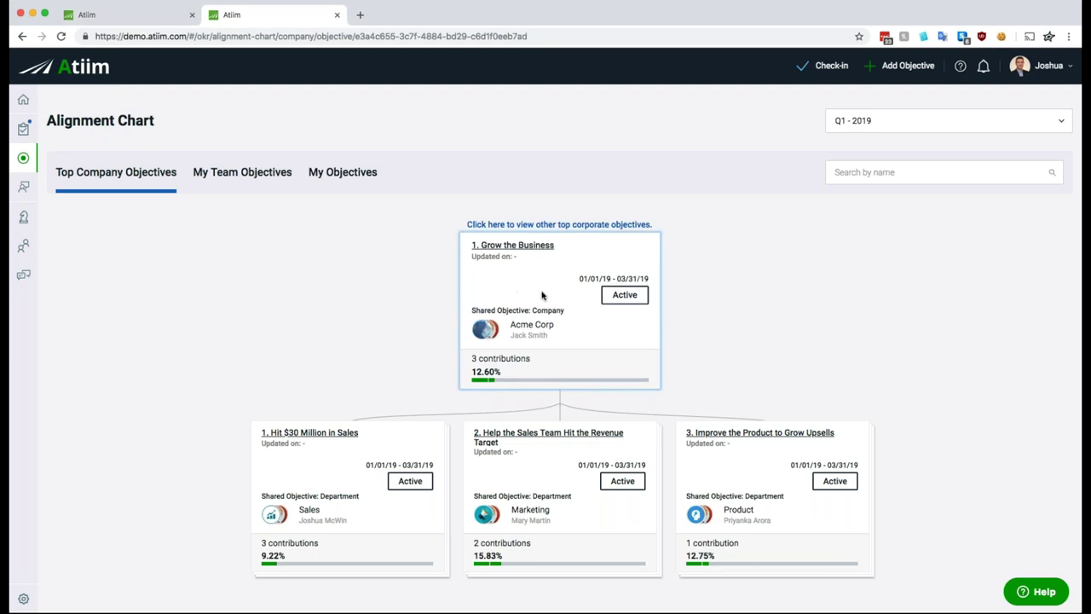
pyautogui.click(470, 373)
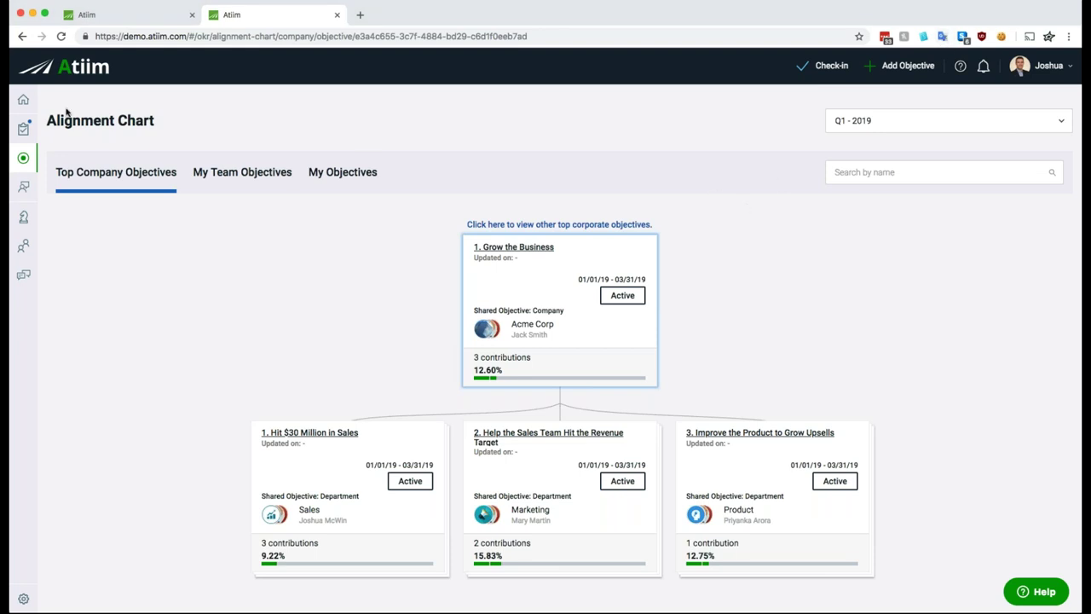
# Step: Open the weekly check-in form and leave it for the Engagement Report in the People Directory
pyautogui.moveTo(23, 128)
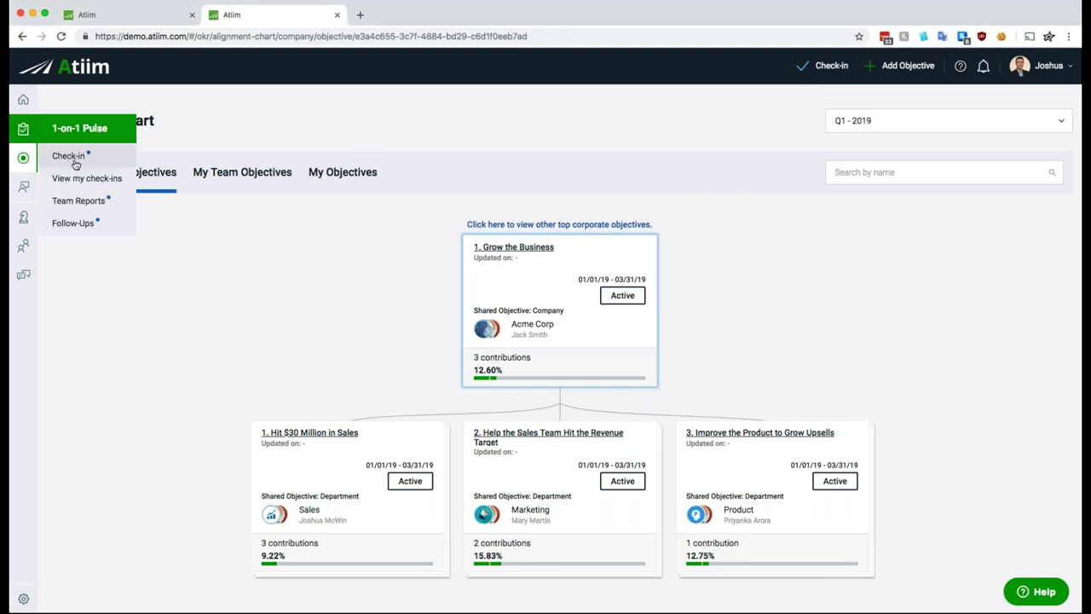
pyautogui.click(53, 153)
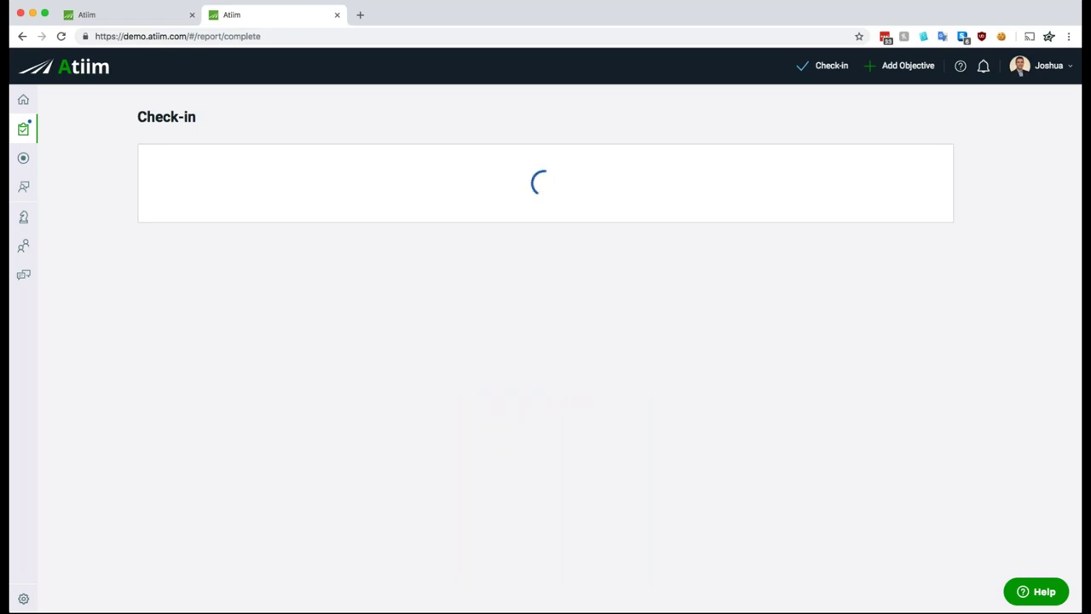
pyautogui.moveTo(36, 248)
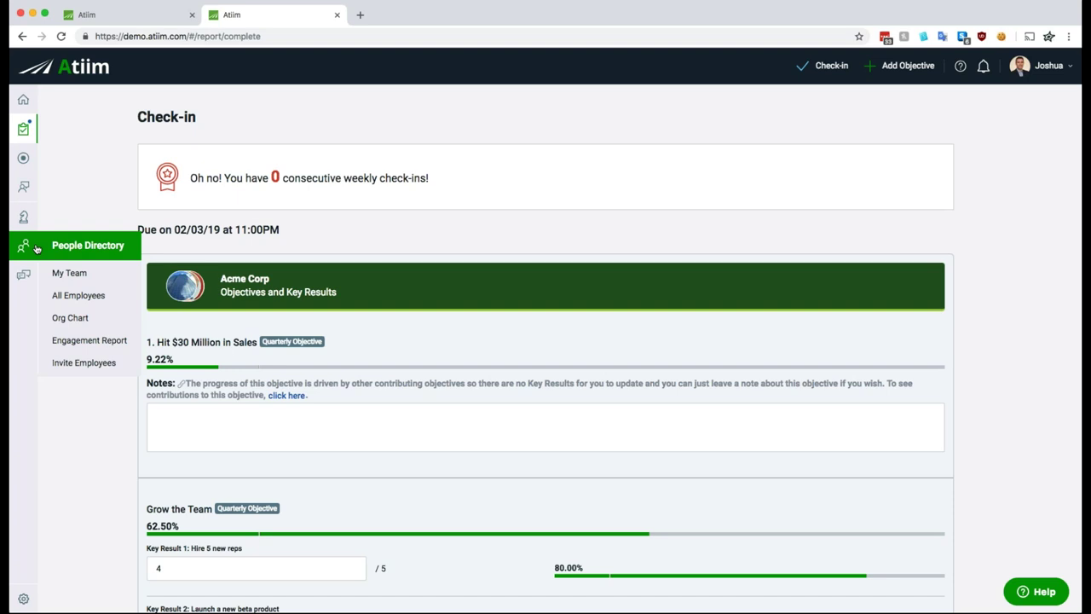
pyautogui.click(89, 340)
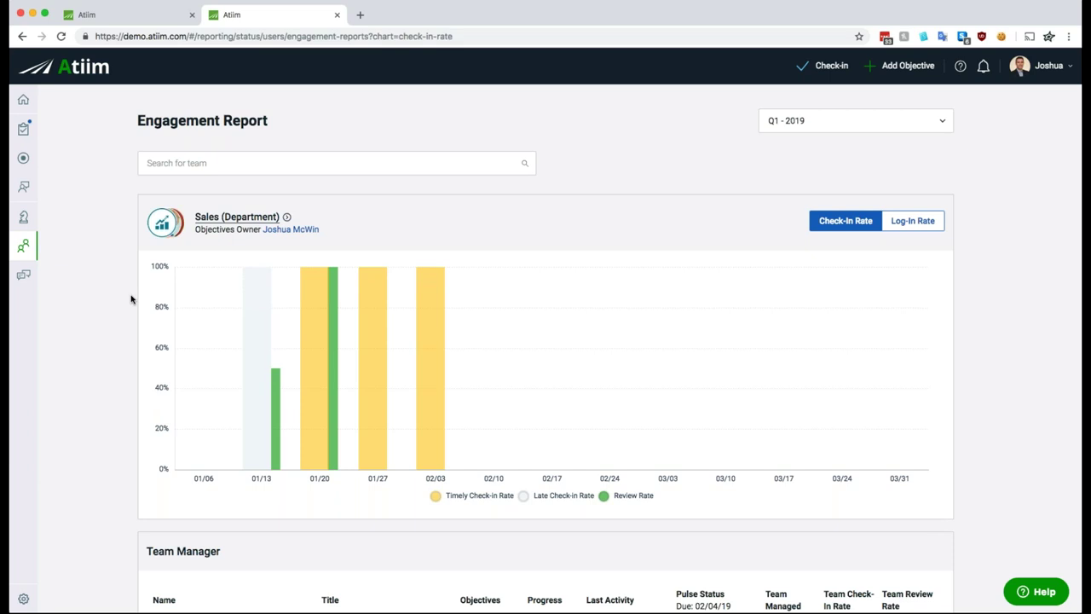
# Step: Review the Sales department's check-in rate chart and the Team Manager and Team Members tables in the Q1 - 2019 Engagement Report
pyautogui.moveTo(29, 248)
pyautogui.scroll(-5, 108, 327)
pyautogui.scroll(5, 109, 331)
pyautogui.scroll(-3, 109, 331)
pyautogui.scroll(3, 112, 336)
pyautogui.moveTo(284, 292)
pyautogui.moveTo(278, 396)
pyautogui.moveTo(440, 387)
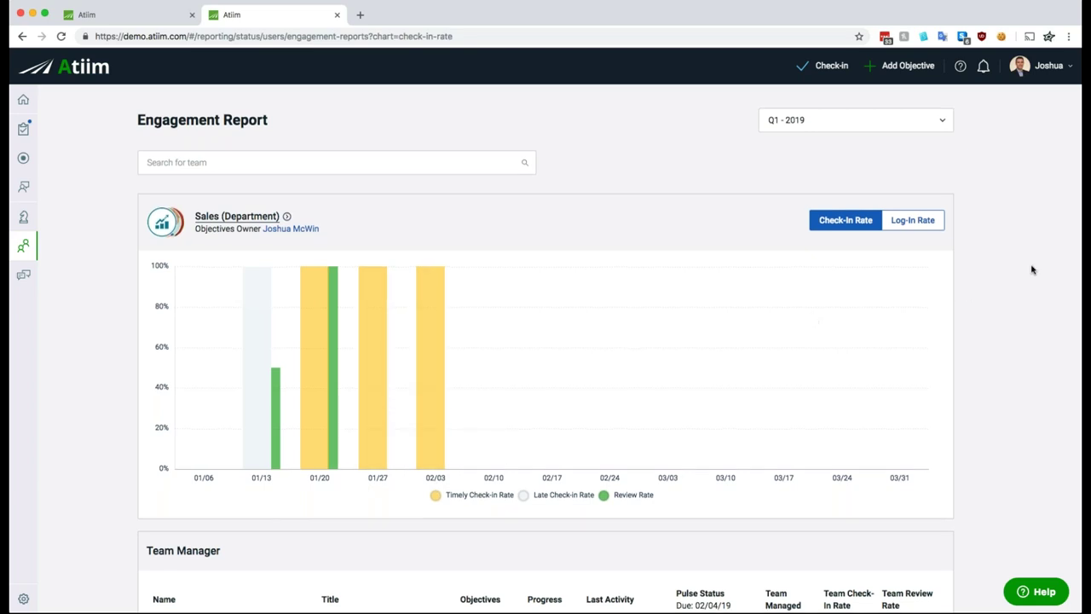
pyautogui.scroll(-3, 1031, 270)
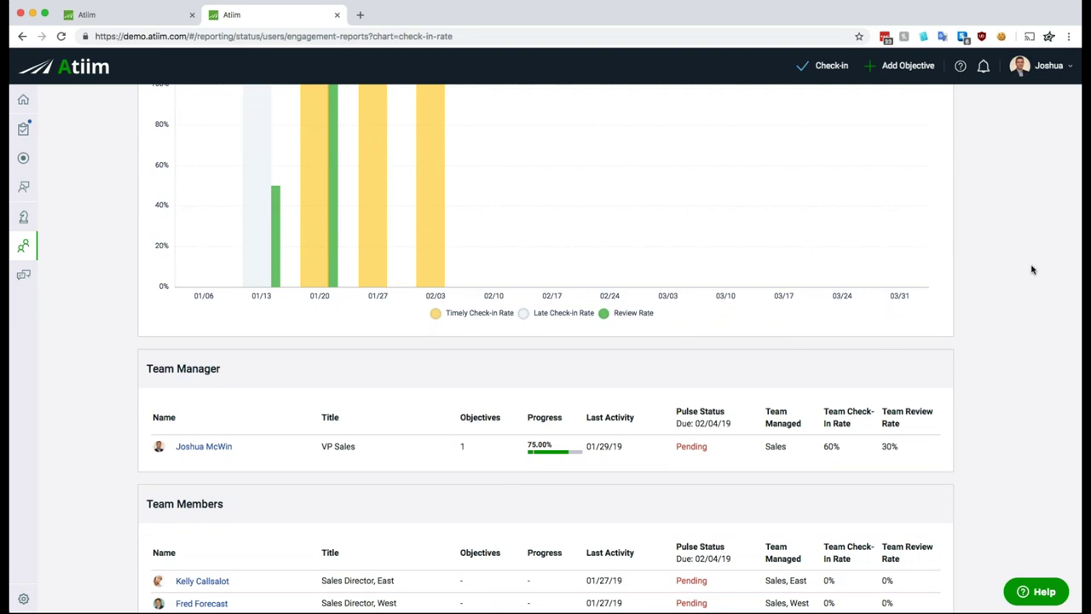
# Step: Return to the department objectives and open the details of "Increase Customer Retention to 95%" with its key results
pyautogui.scroll(3, 1031, 269)
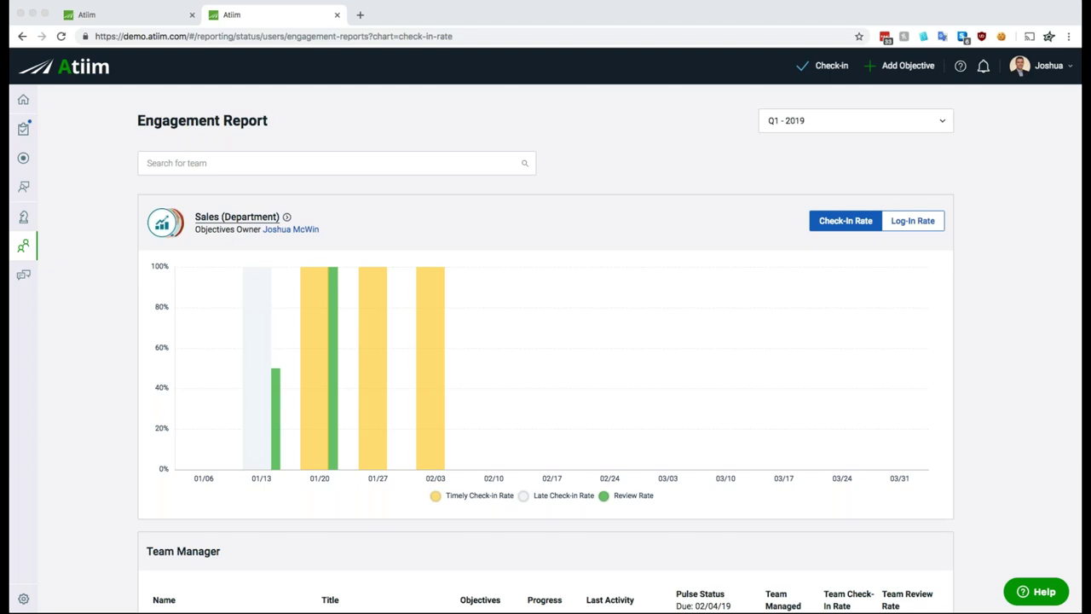
pyautogui.click(23, 450)
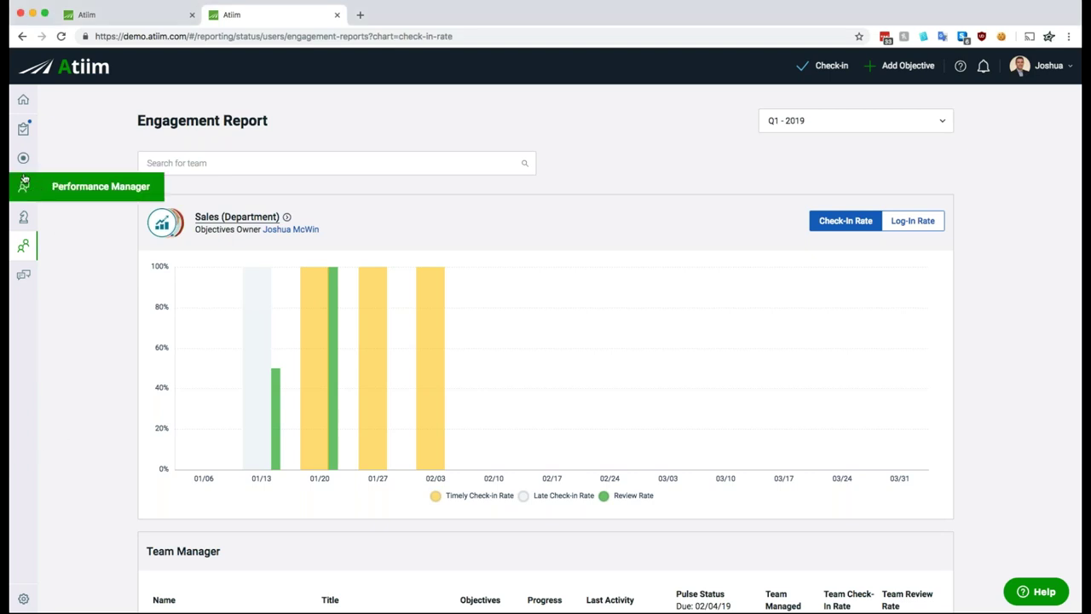
pyautogui.moveTo(25, 162)
pyautogui.click(66, 185)
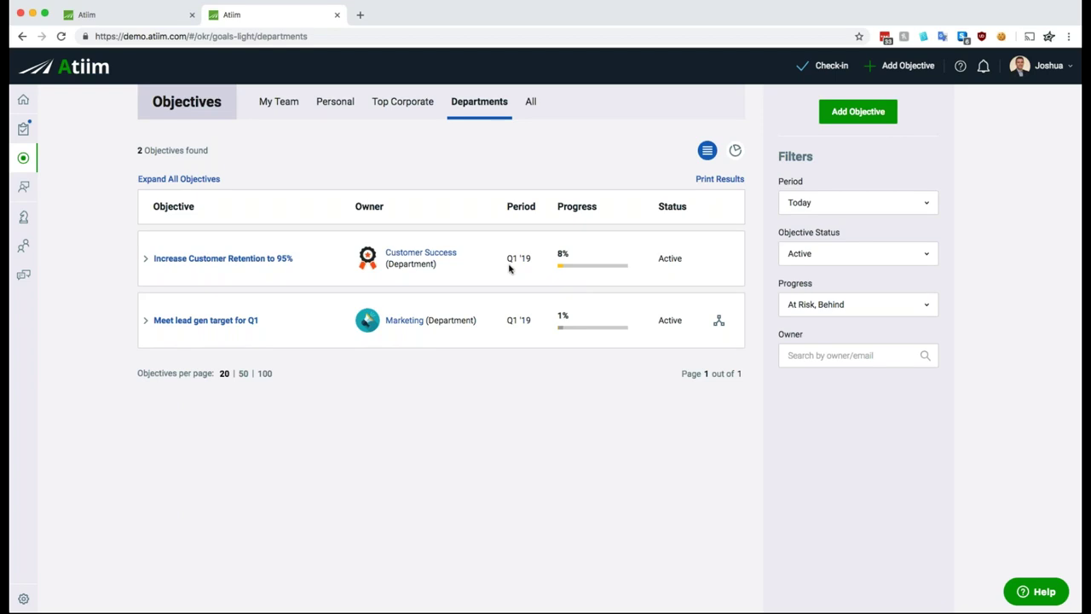
pyautogui.click(499, 261)
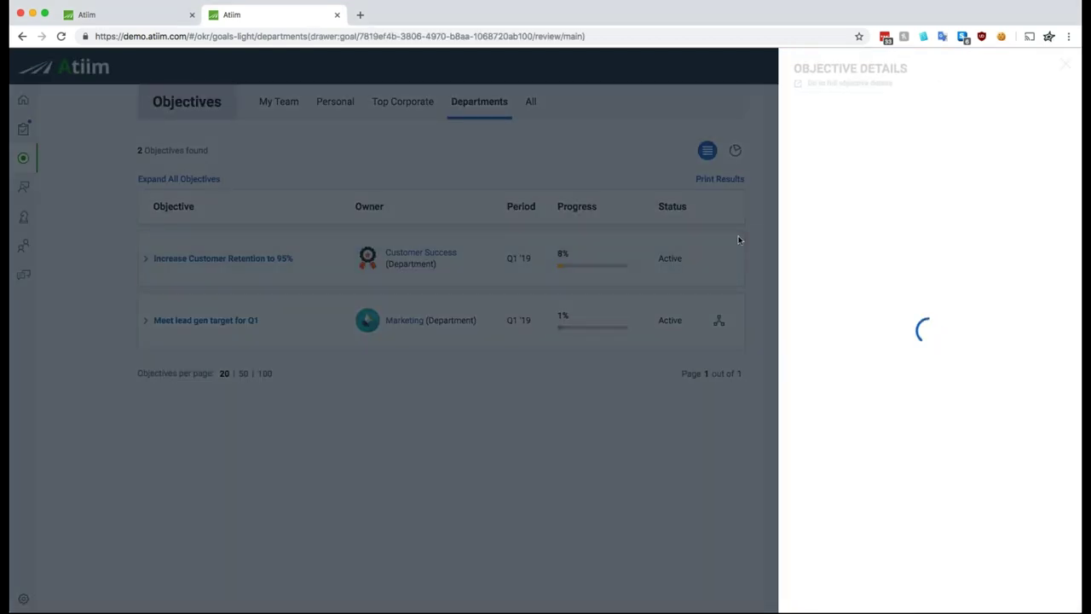
pyautogui.click(786, 370)
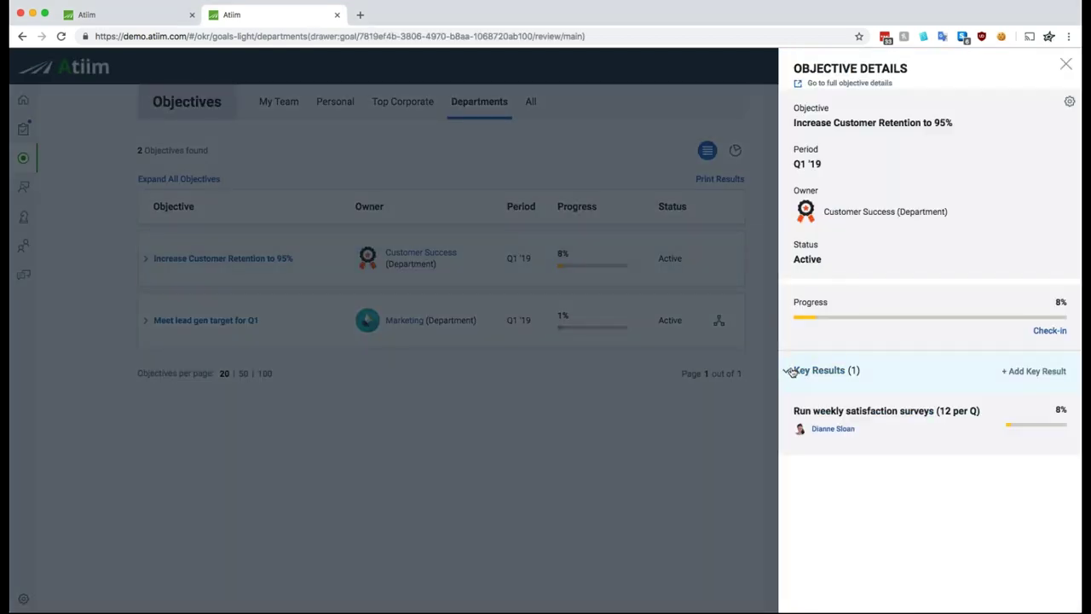
# Step: Open the form for adding a key result to "Increase Customer Retention to 95%" and view the available key result types
pyautogui.click(1031, 372)
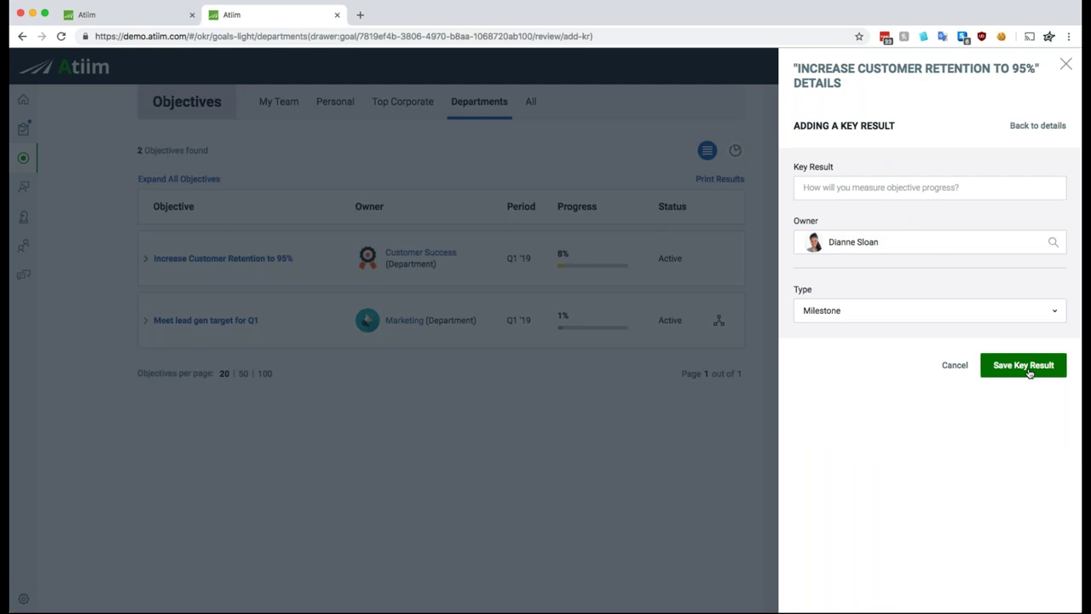
pyautogui.click(1006, 310)
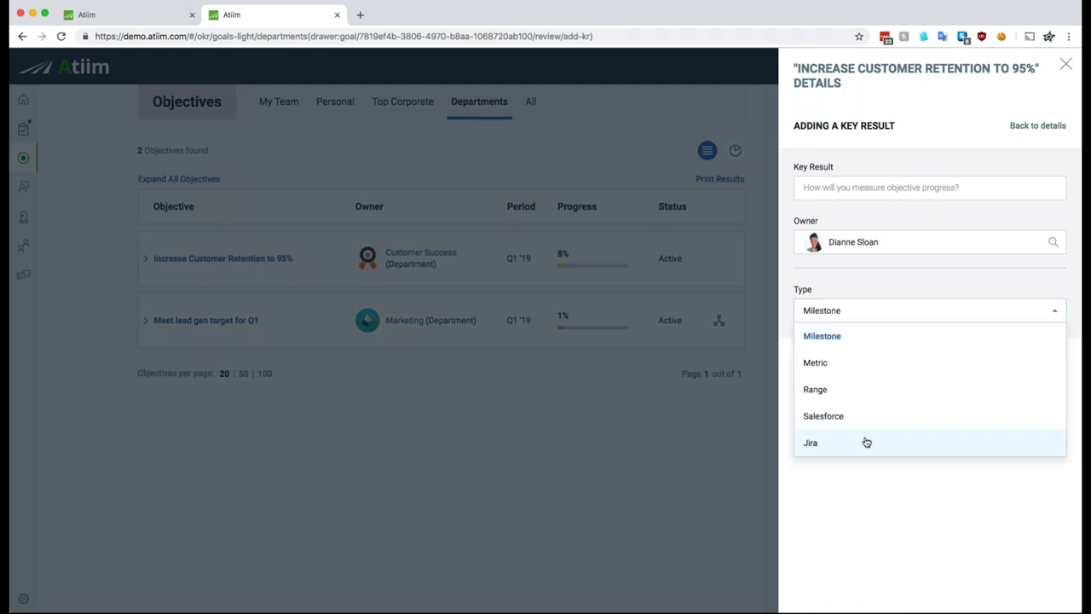
pyautogui.click(878, 265)
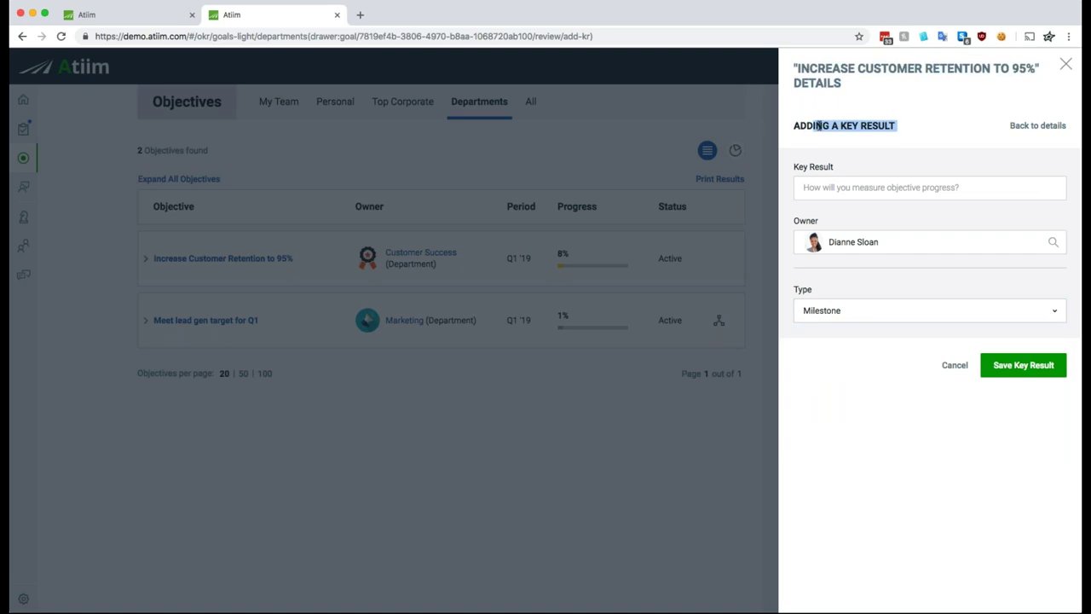
pyautogui.moveTo(843, 85); pyautogui.dragTo(793, 64)
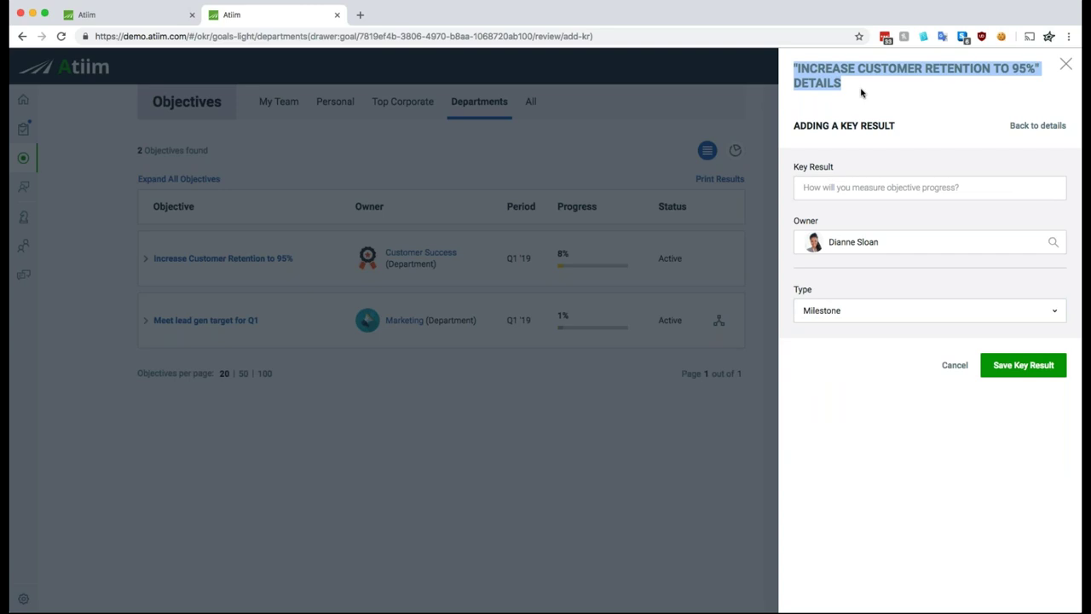
# Step: Choose the Salesforce key result type, inspect its SOQL Query field and integration option, and close the form without saving
pyautogui.click(960, 303)
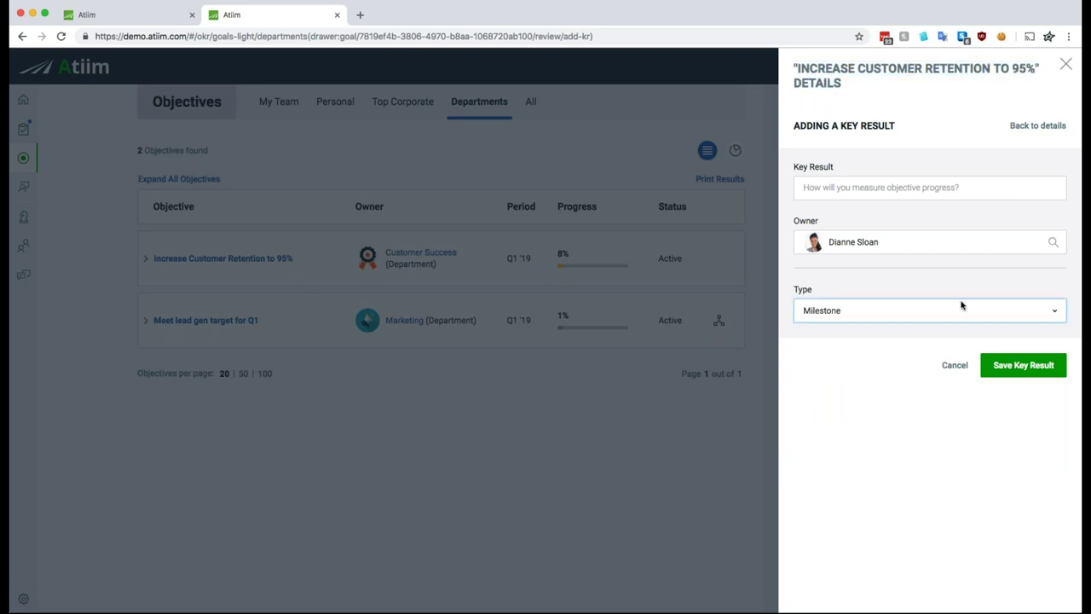
pyautogui.click(906, 416)
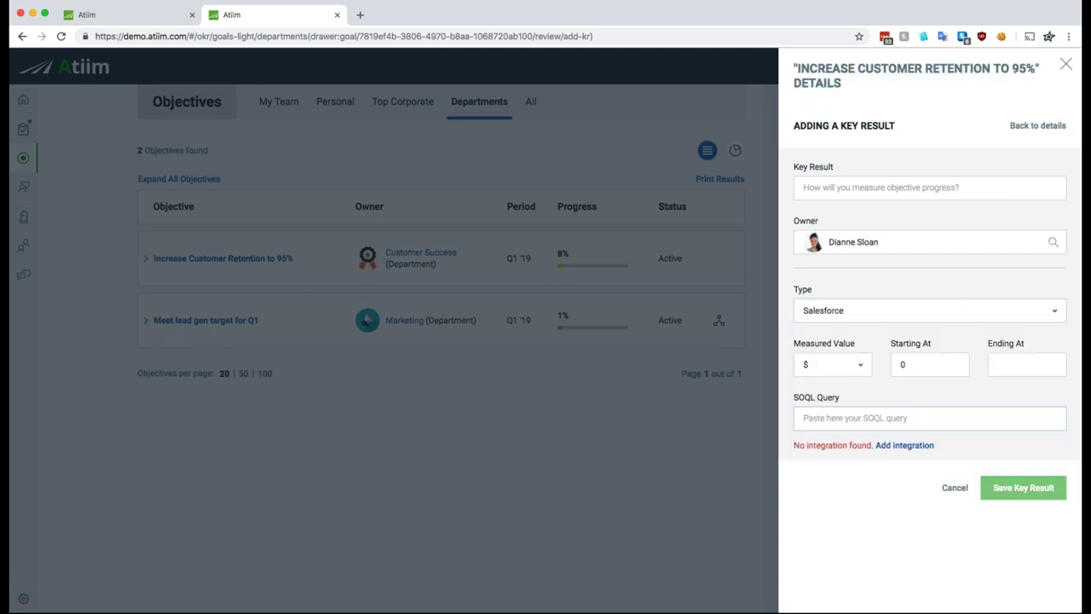
pyautogui.click(903, 418)
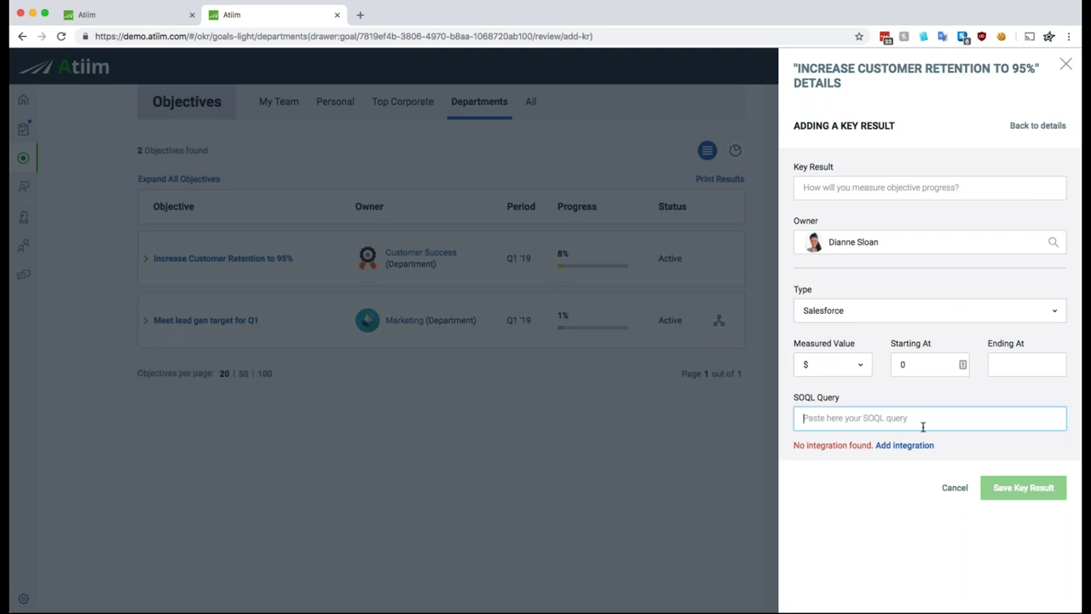
pyautogui.click(951, 447)
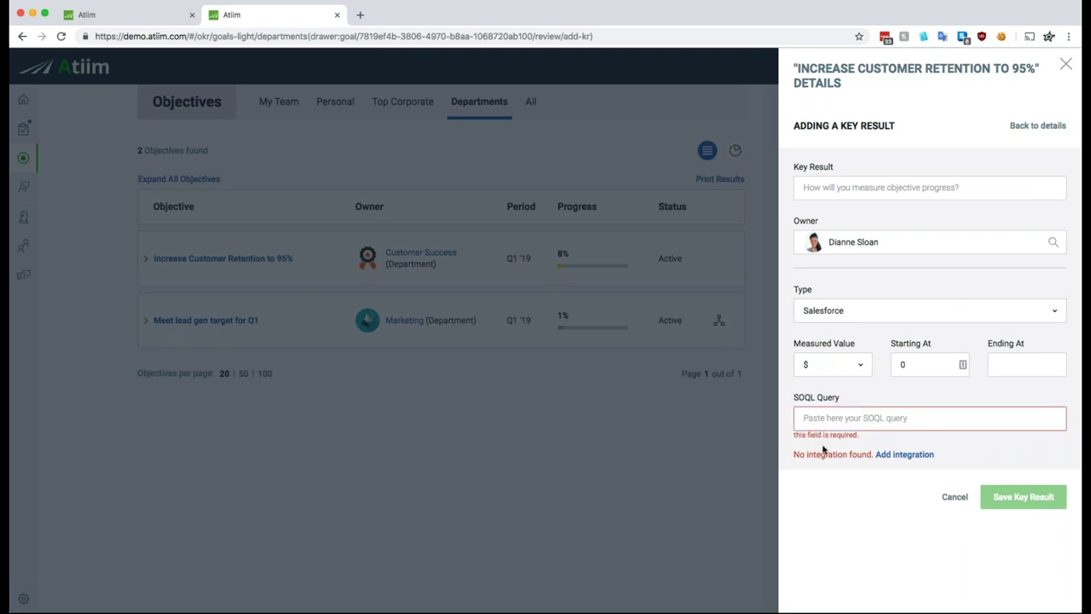
pyautogui.moveTo(795, 454); pyautogui.dragTo(935, 454)
pyautogui.click(919, 420)
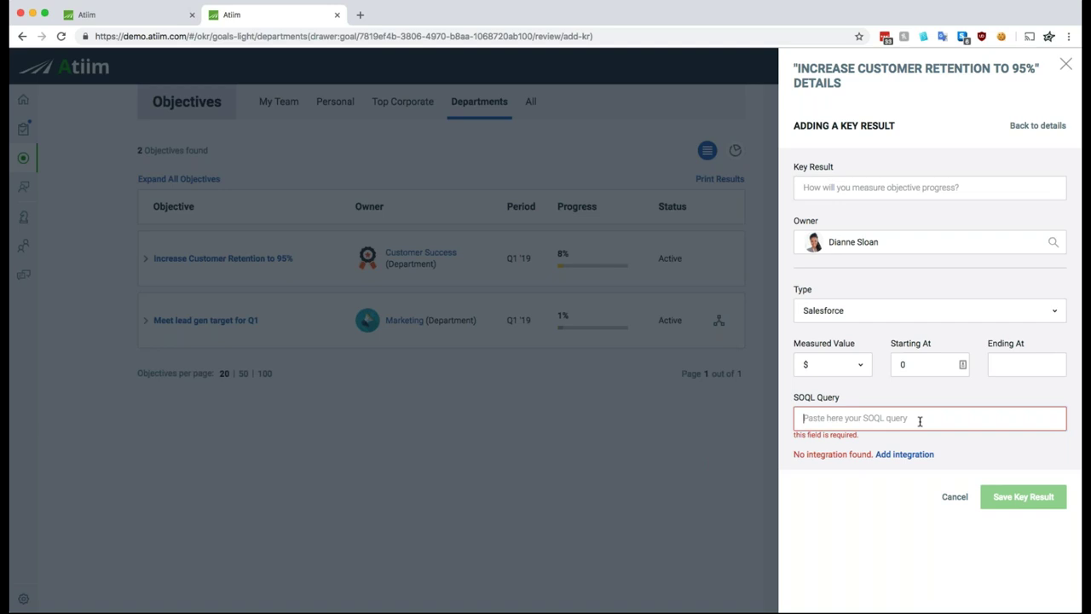
pyautogui.click(1065, 64)
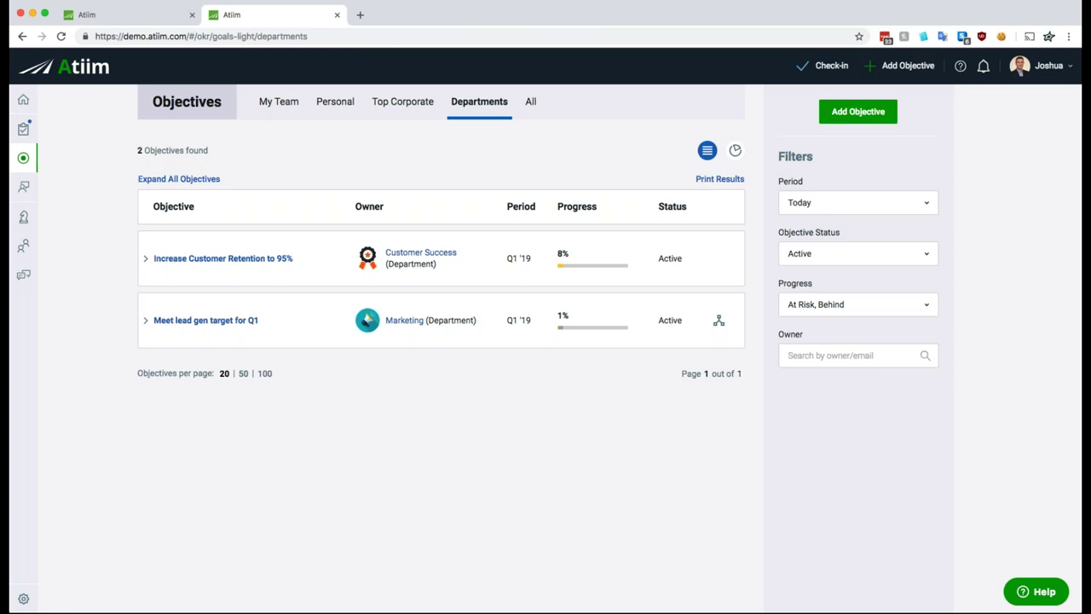